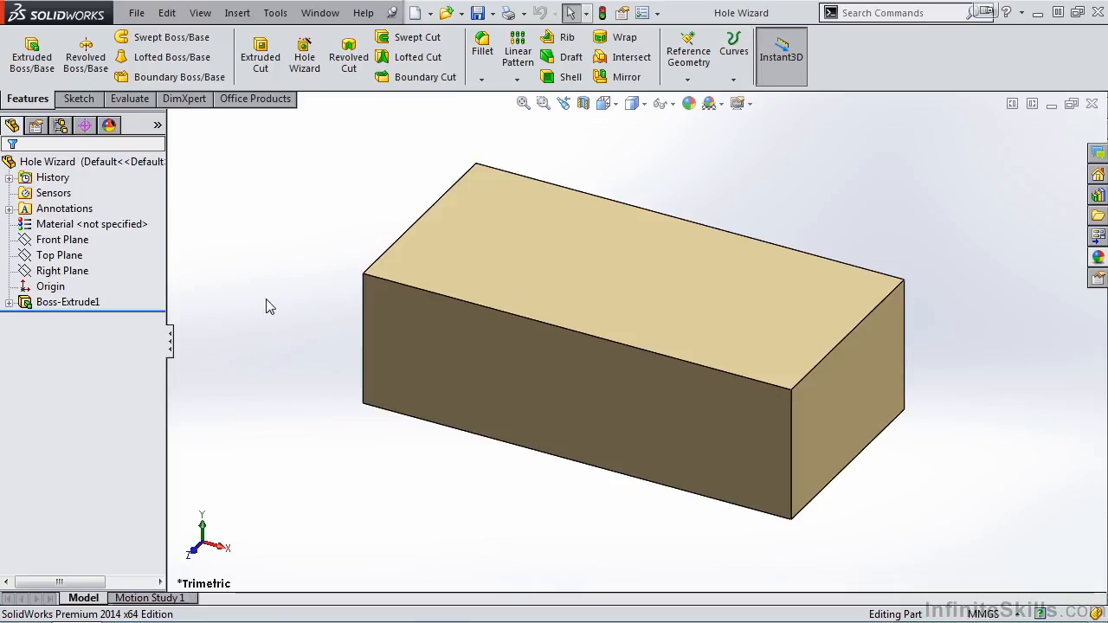
Examine the base sketch contained in the block's extrusion feature
left_click(9, 302)
left_click(45, 318)
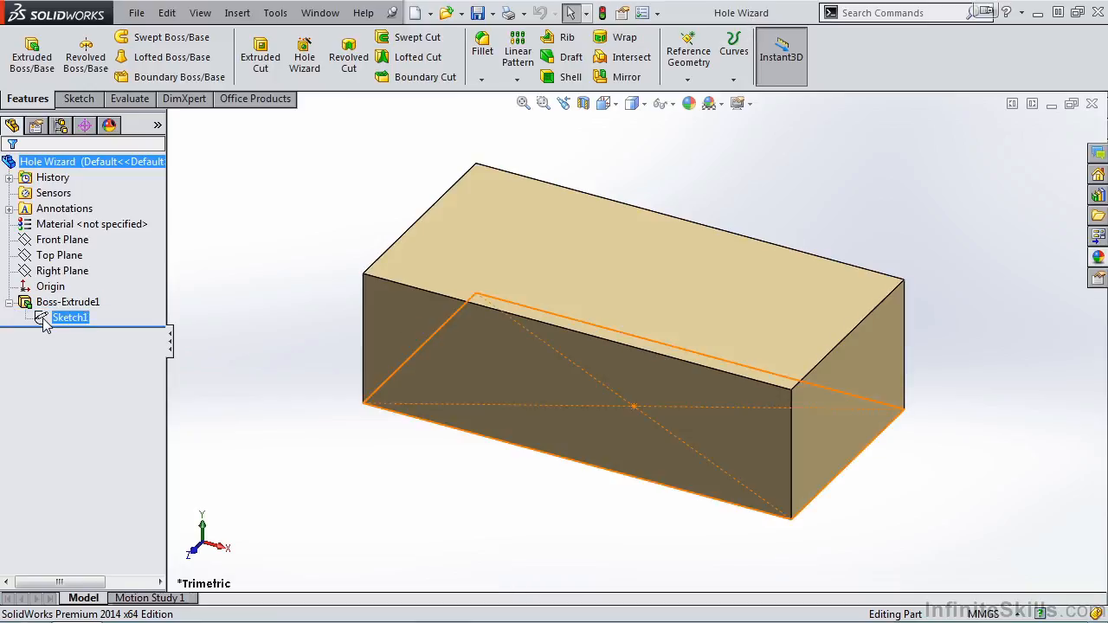
left_click(33, 302)
left_click(9, 302)
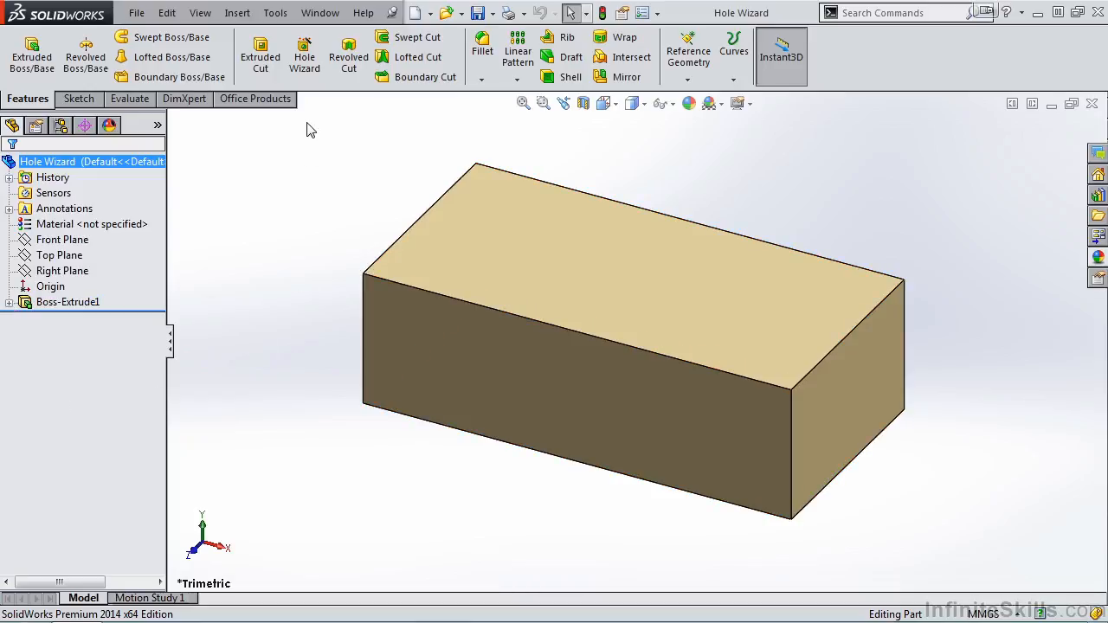
Start a Hole Wizard counterbore hole with the ANSI Metric standard and the Hex Cap Screw type
left_click(305, 68)
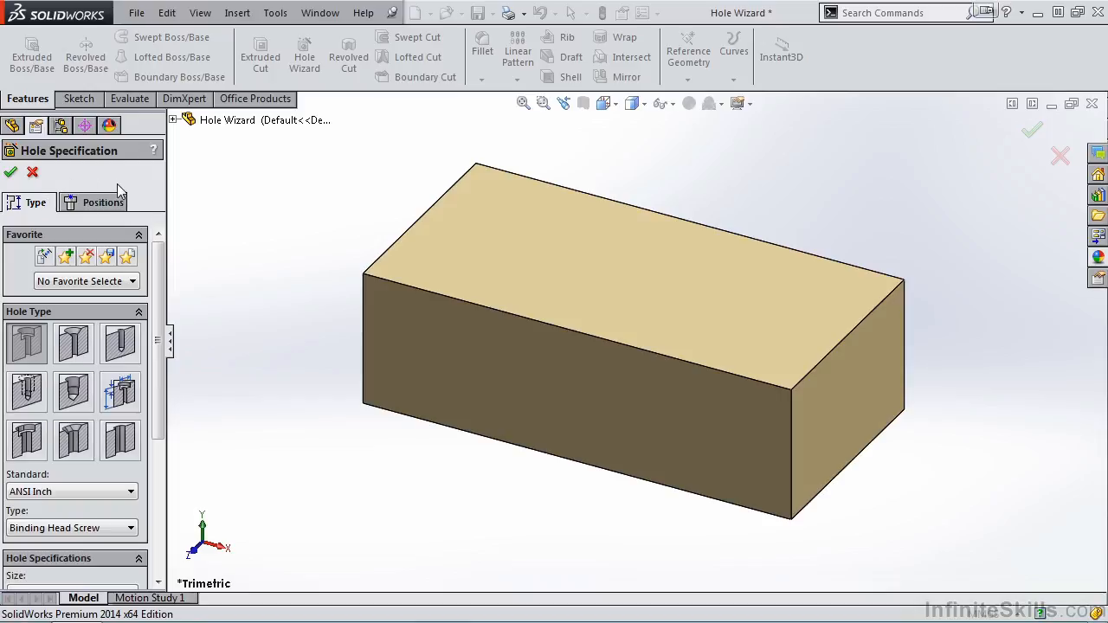
left_click_drag(161, 251, 190, 260)
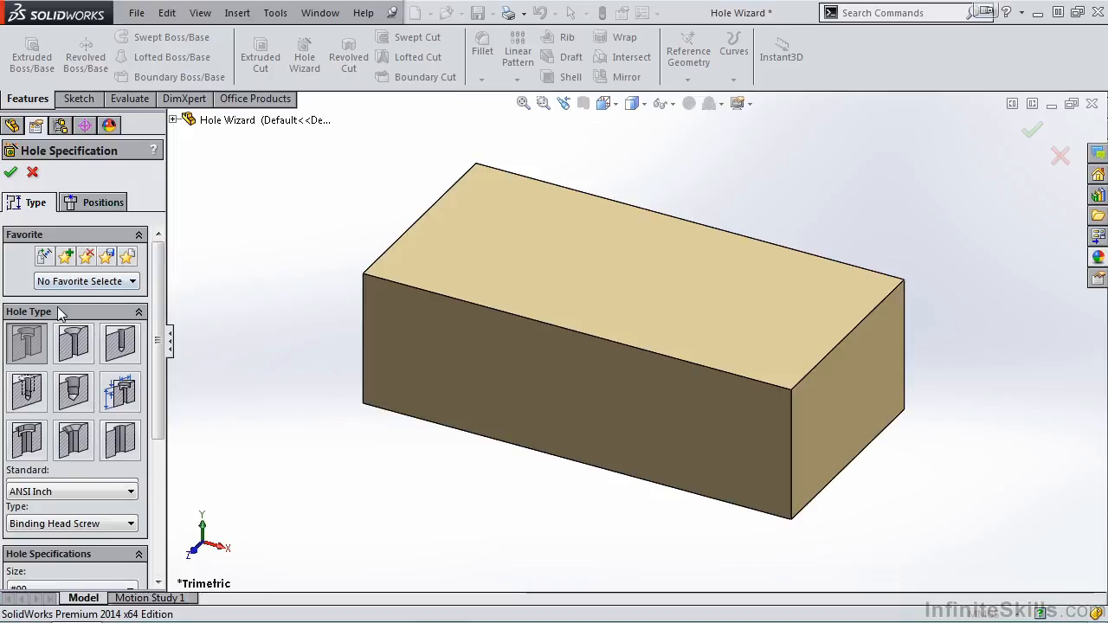
left_click_drag(158, 302, 157, 387)
left_click(132, 351)
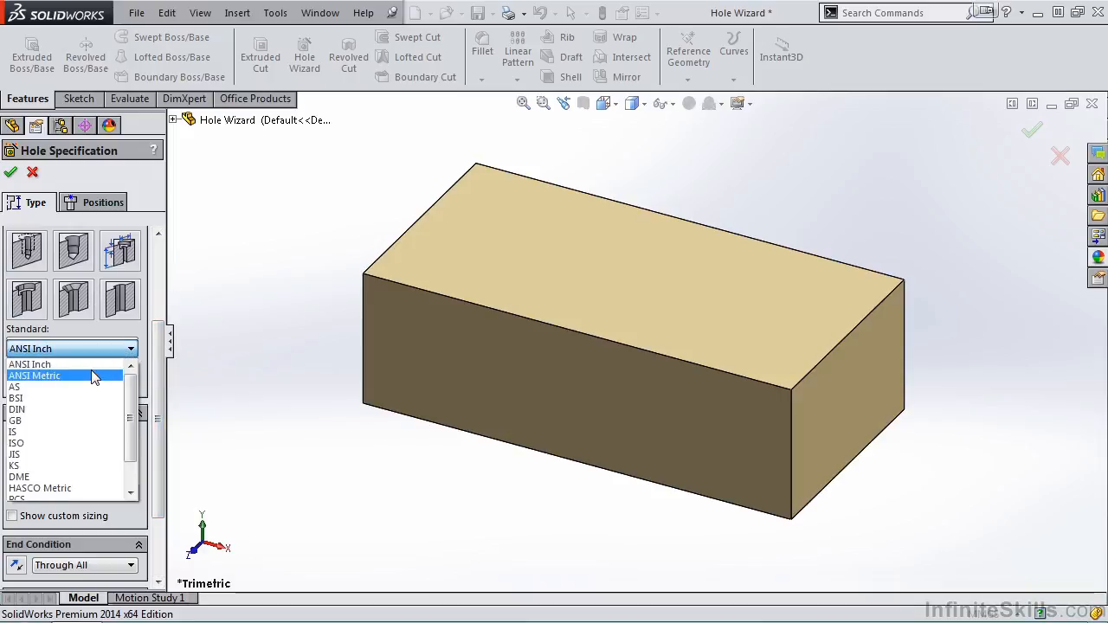
left_click(93, 375)
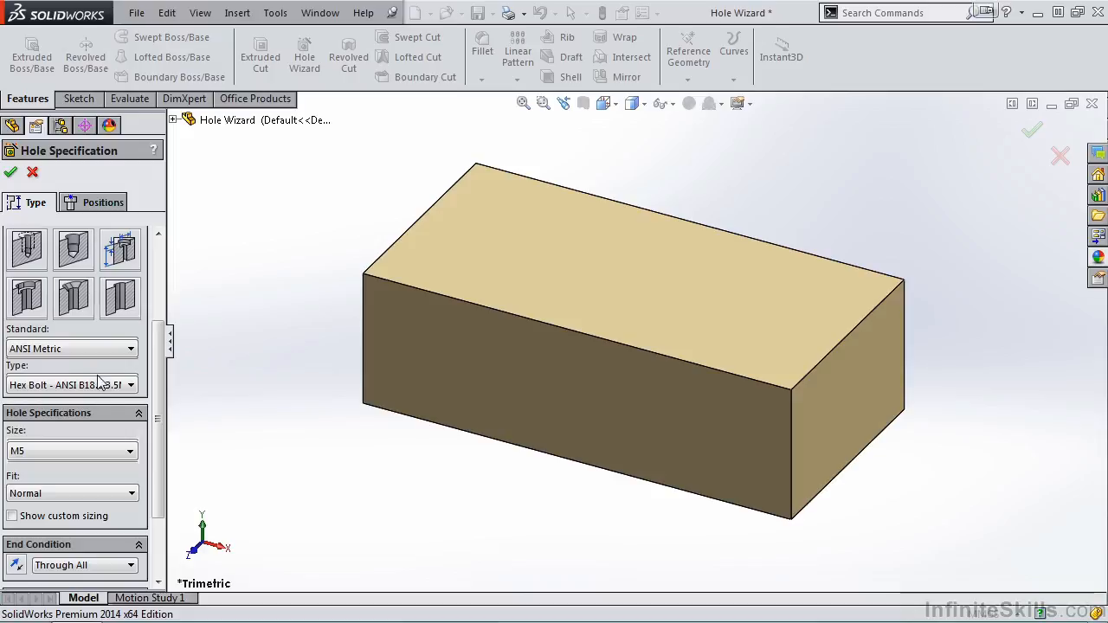
left_click(130, 386)
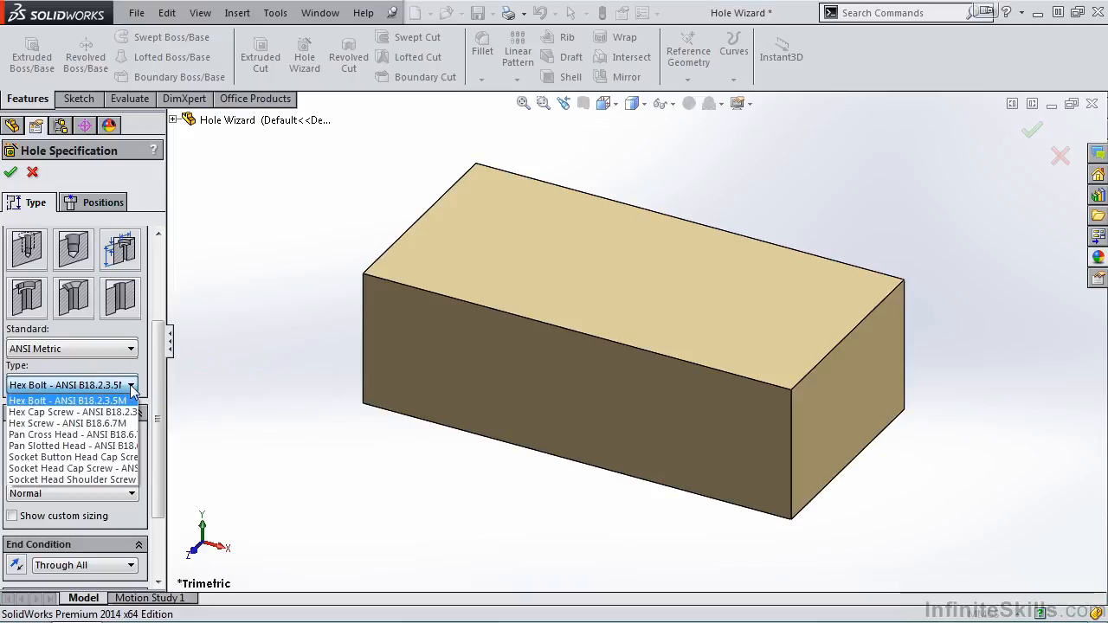
left_click(95, 413)
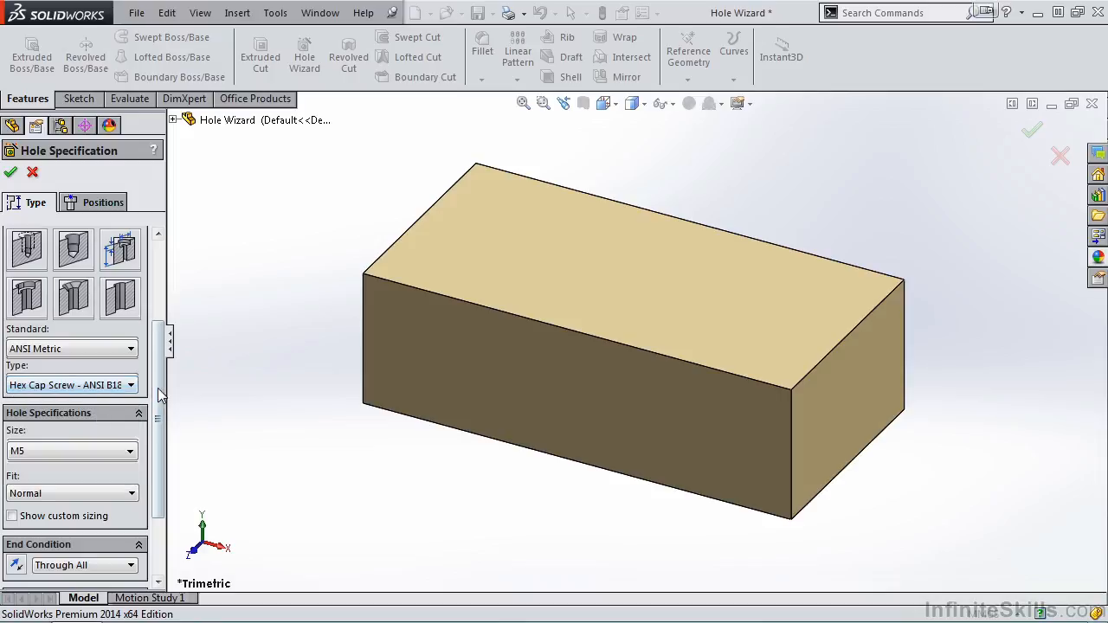
Specify the hole as size M30 with a Normal fit and a Through All end condition
left_click_drag(159, 392, 159, 433)
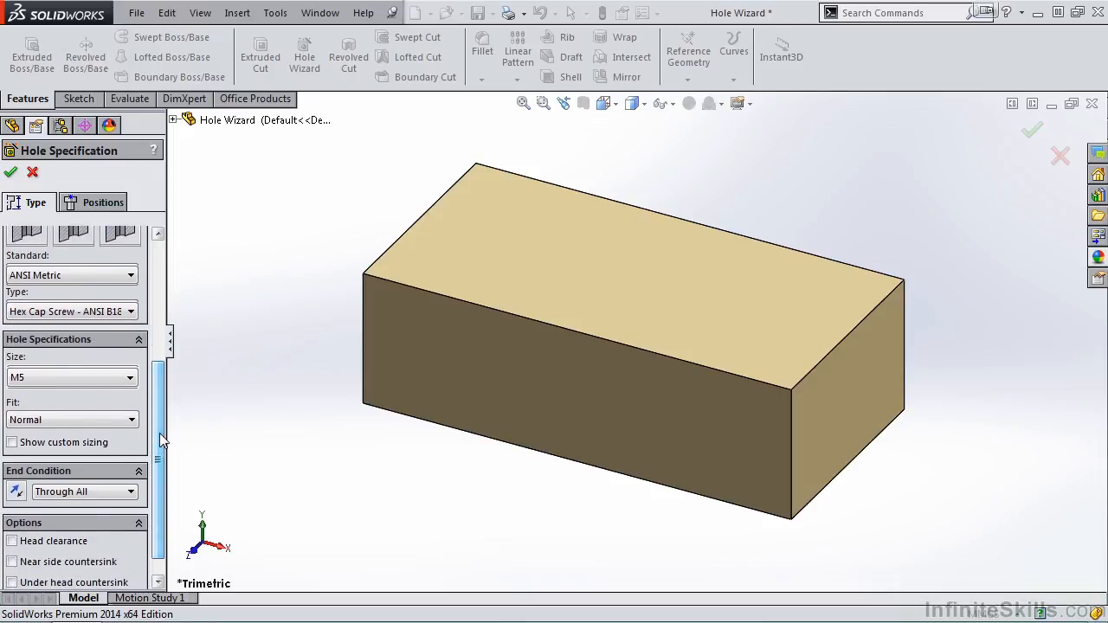
left_click(130, 378)
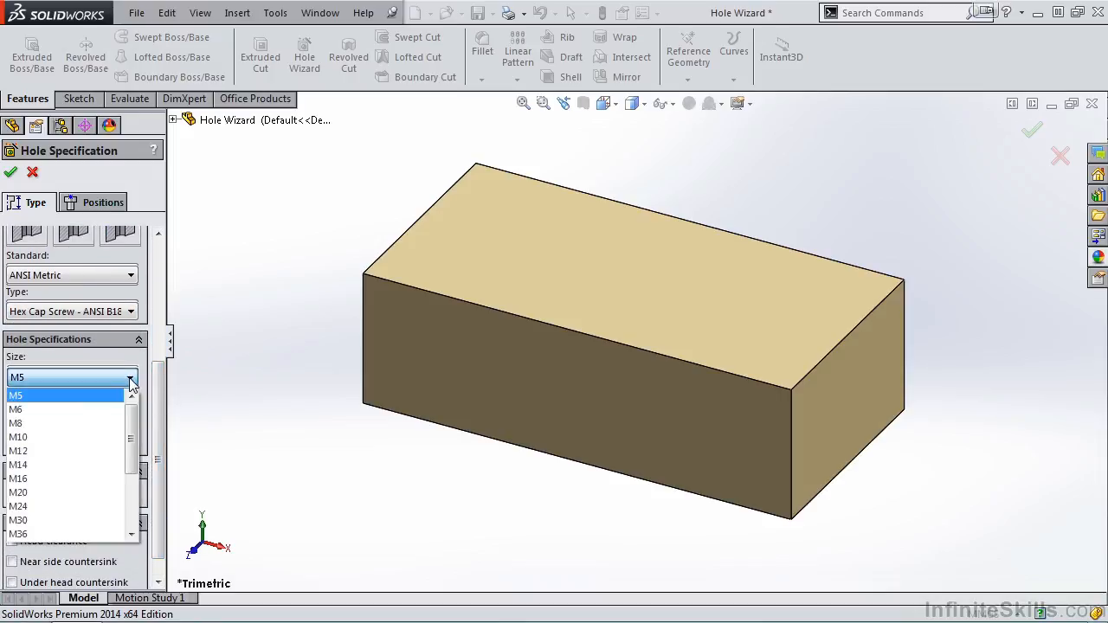
left_click(68, 519)
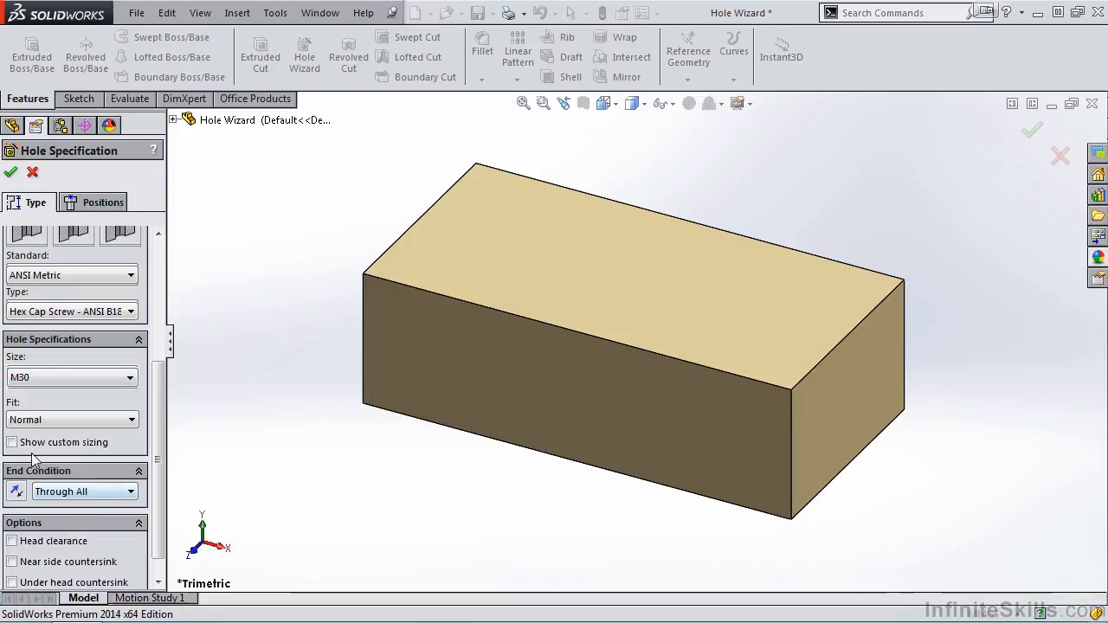
left_click(130, 419)
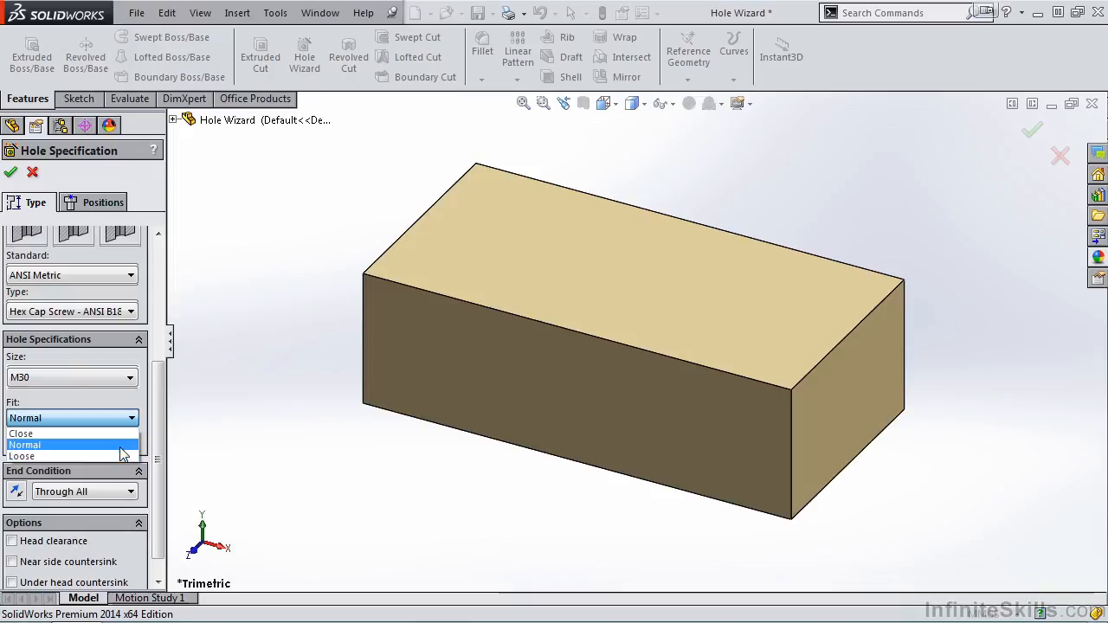
left_click(122, 446)
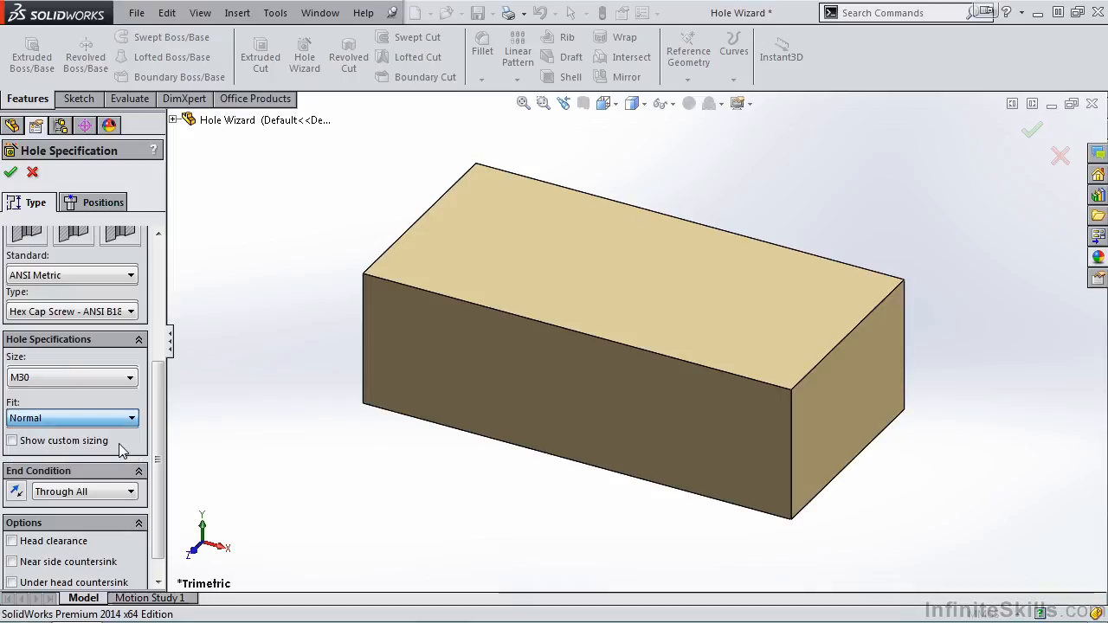
scroll(158, 446, "down", 1)
scroll(158, 446, "down", 1)
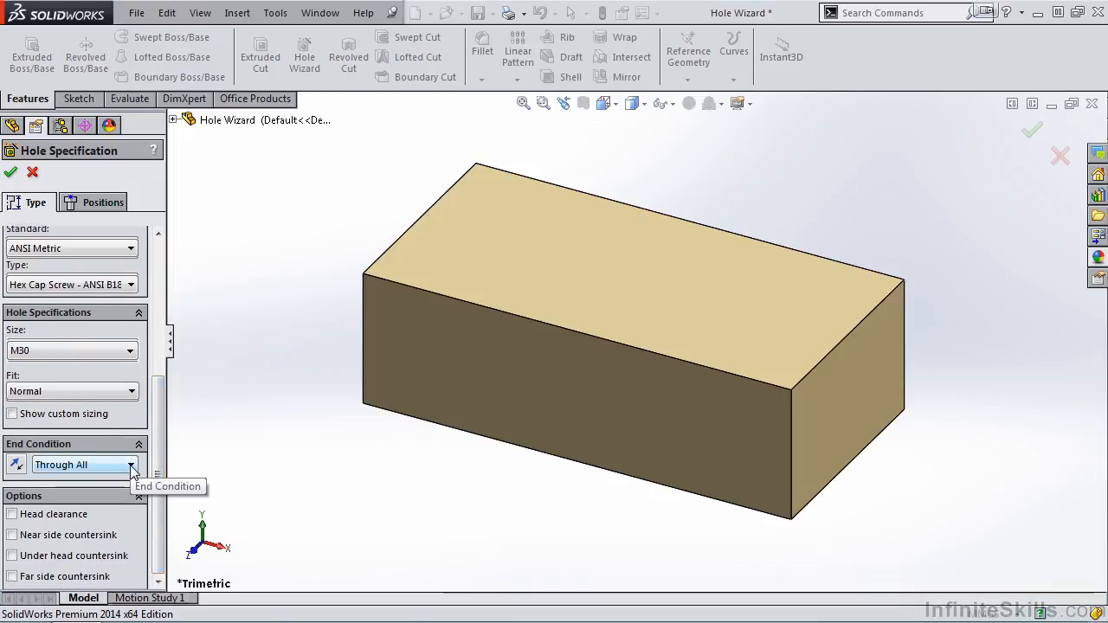
left_click(131, 467)
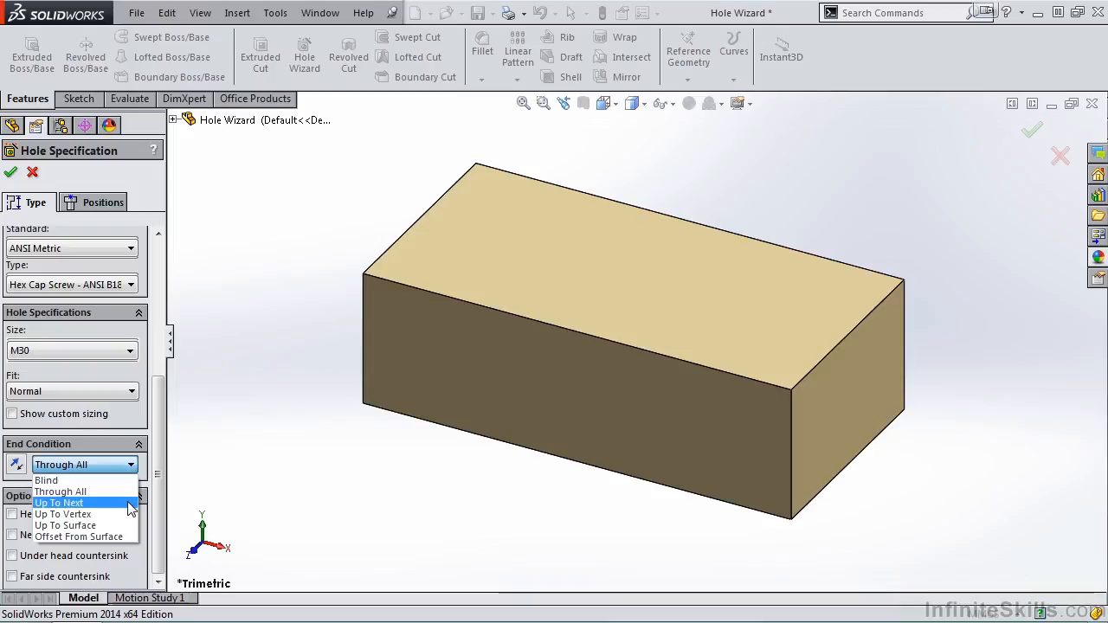
left_click(123, 496)
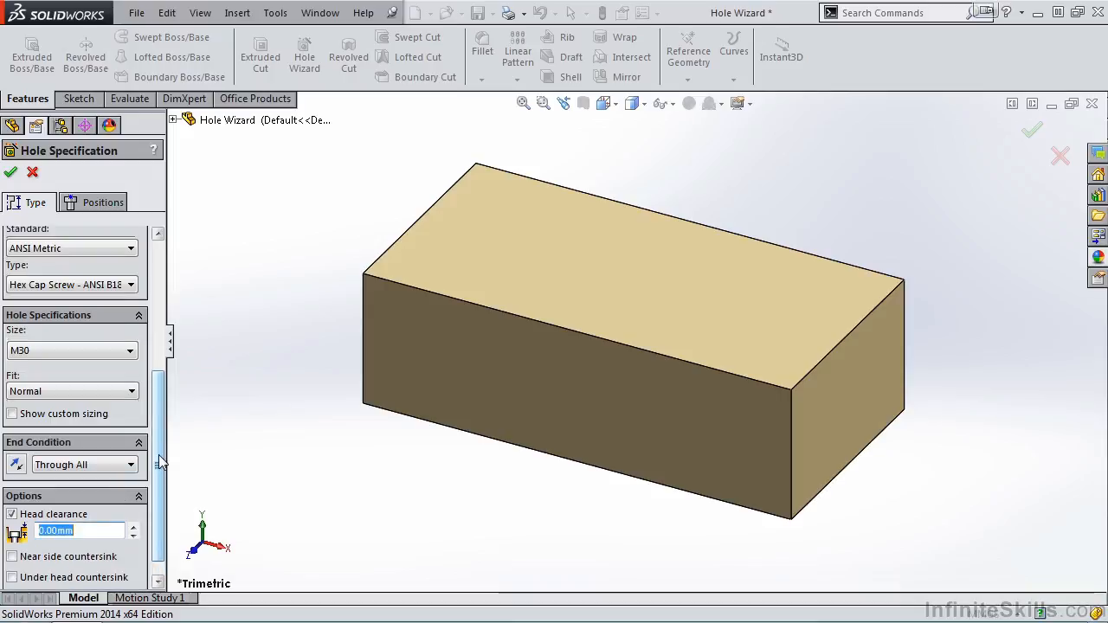
Try the head clearance and the near side, under head and far side countersink options for the hole
scroll(160, 462, "down", 1)
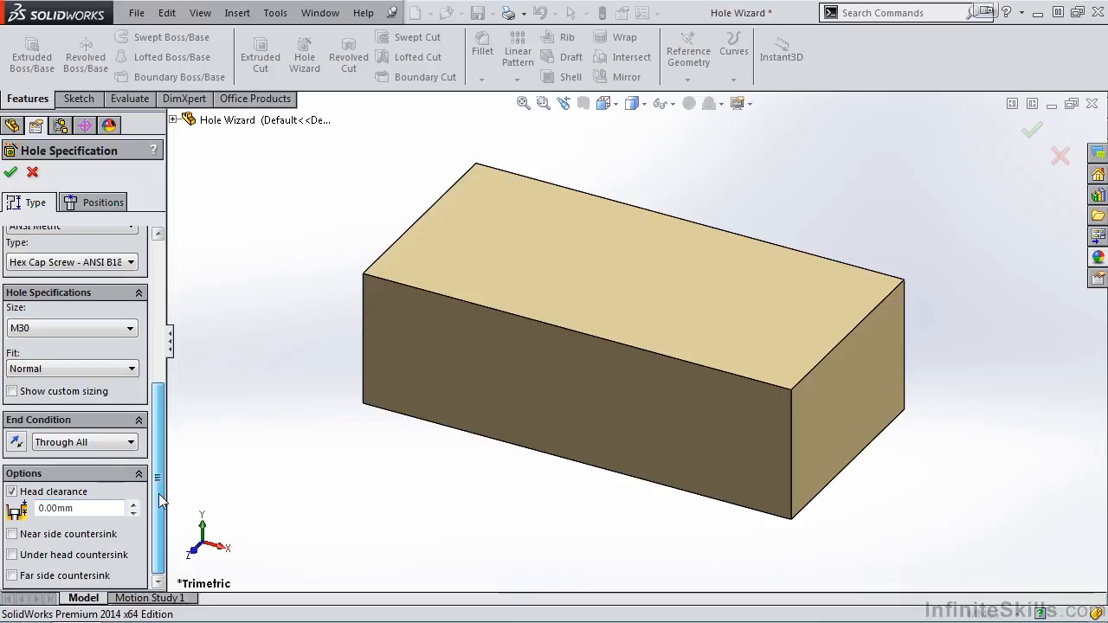
left_click(12, 535)
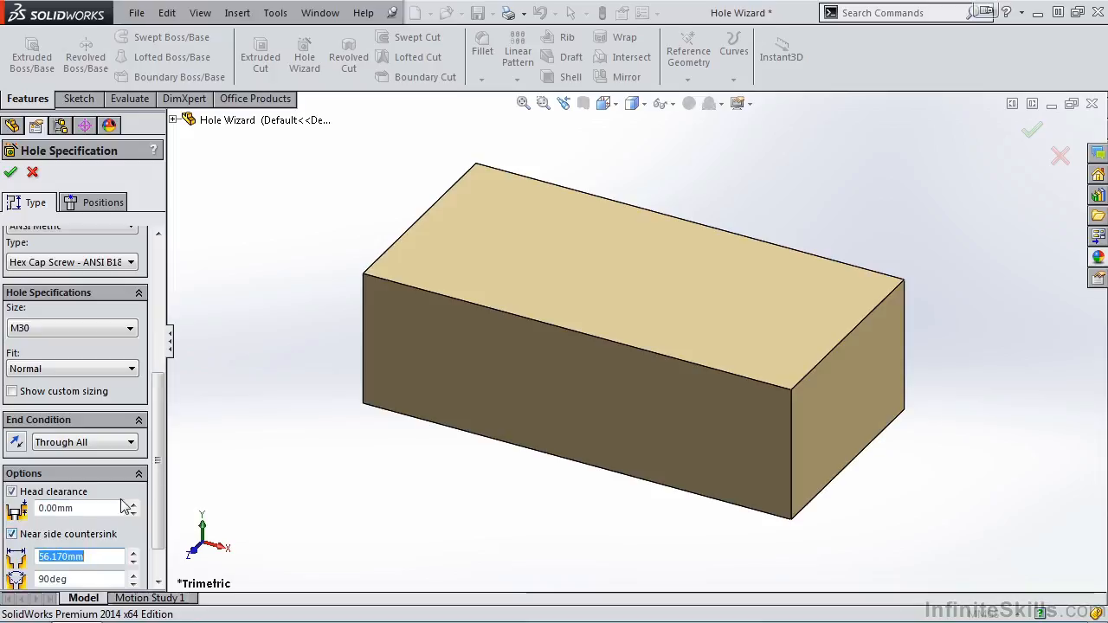
scroll(157, 481, "down", 2)
left_click(12, 555)
scroll(15, 578, "down", 2)
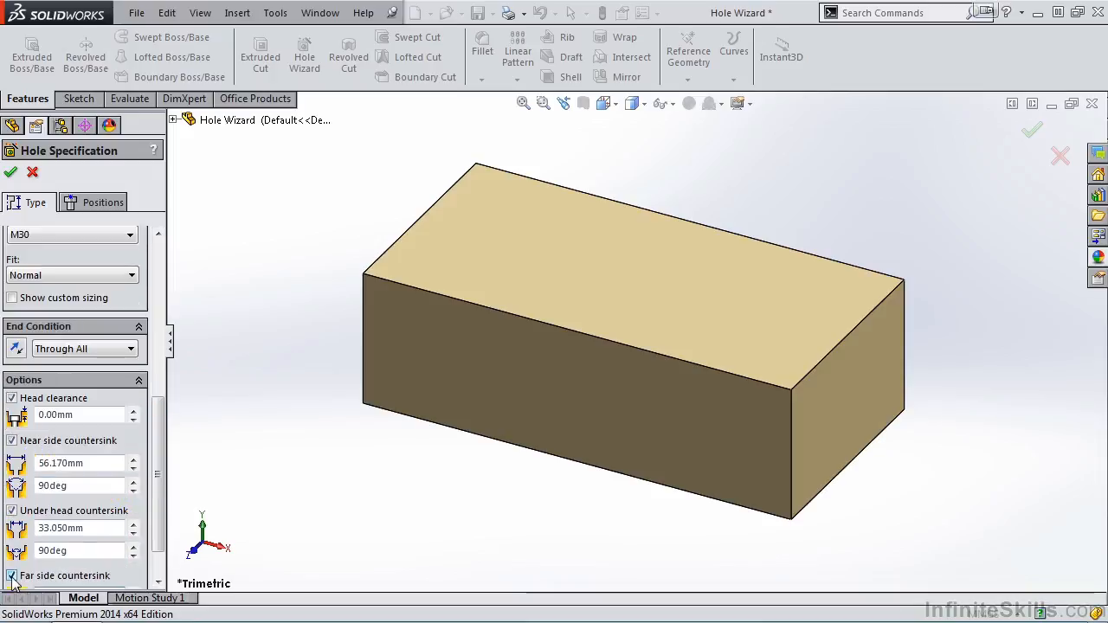
left_click(12, 511)
scroll(13, 468, "up", 12)
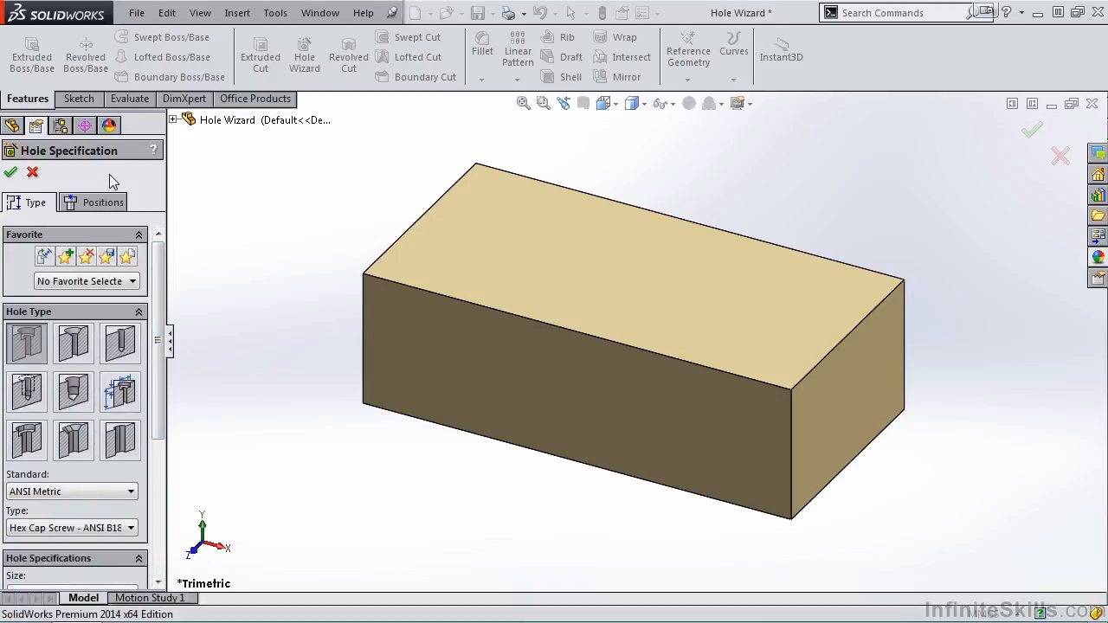
Place a single hole on the block's top face, toward its left end, and end point placement
left_click(93, 200)
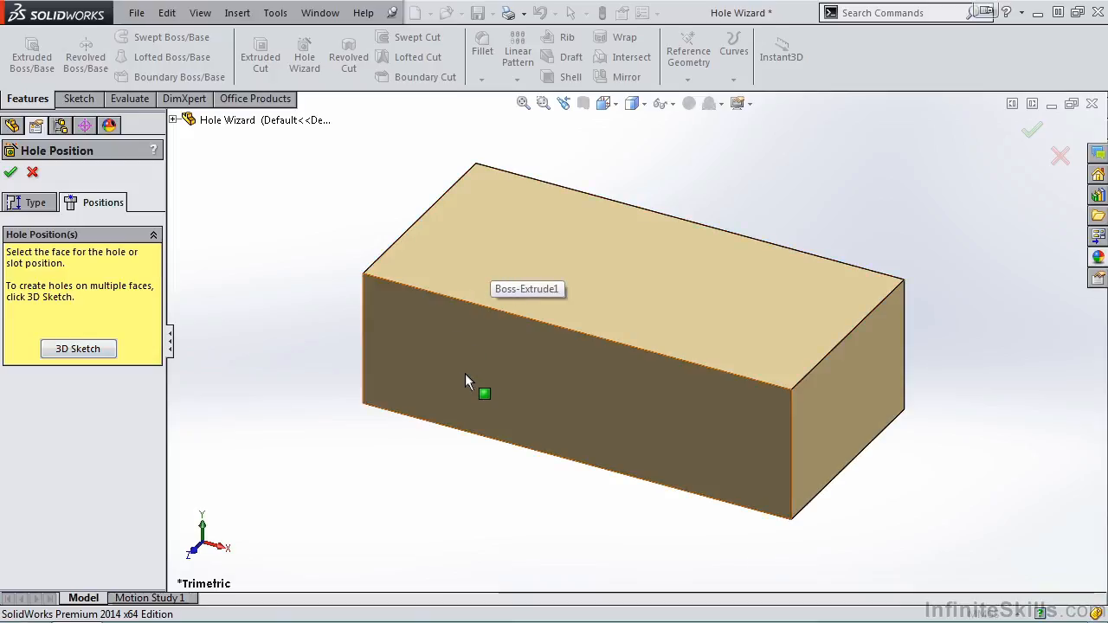
left_click(504, 245)
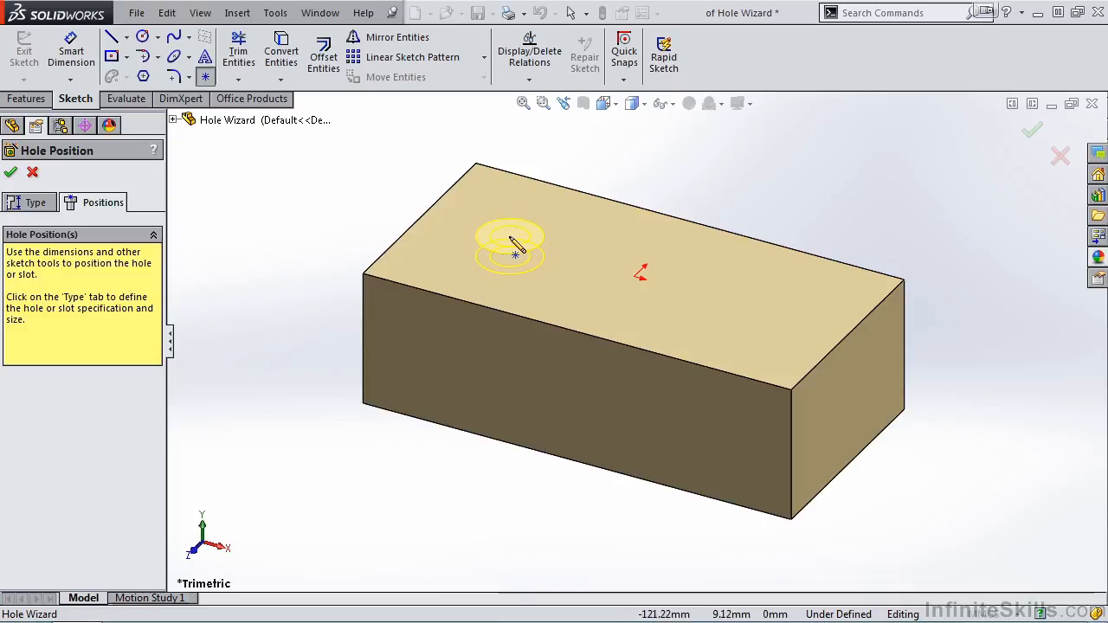
left_click(506, 238)
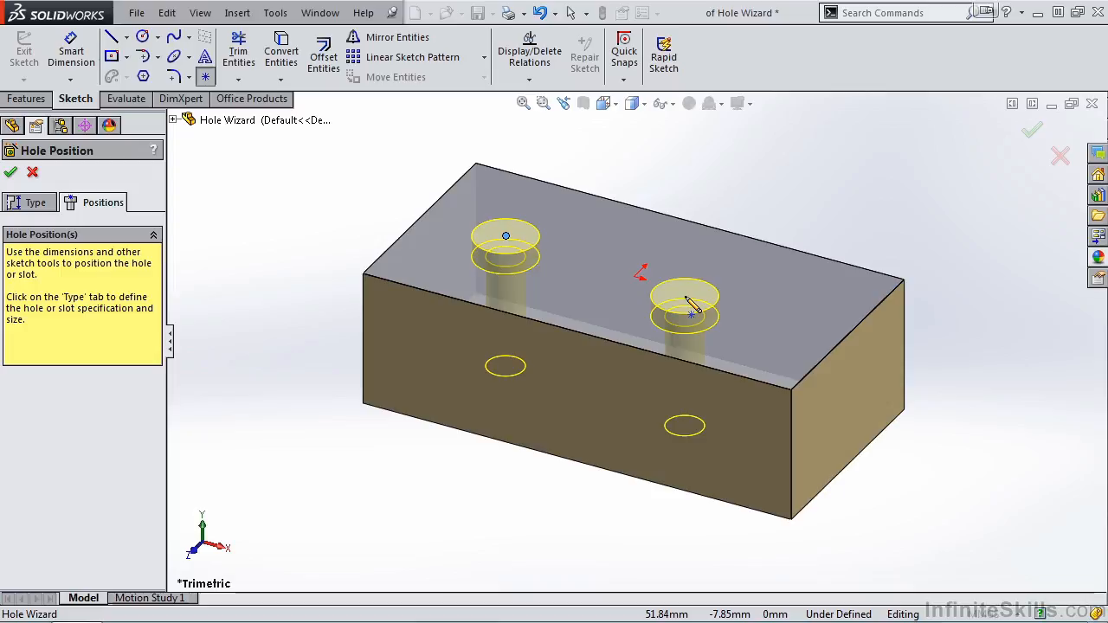
key("Escape")
In the Top view, dimension the hole centre 75 mm from the block's left short edge
key("space")
left_click(670, 212)
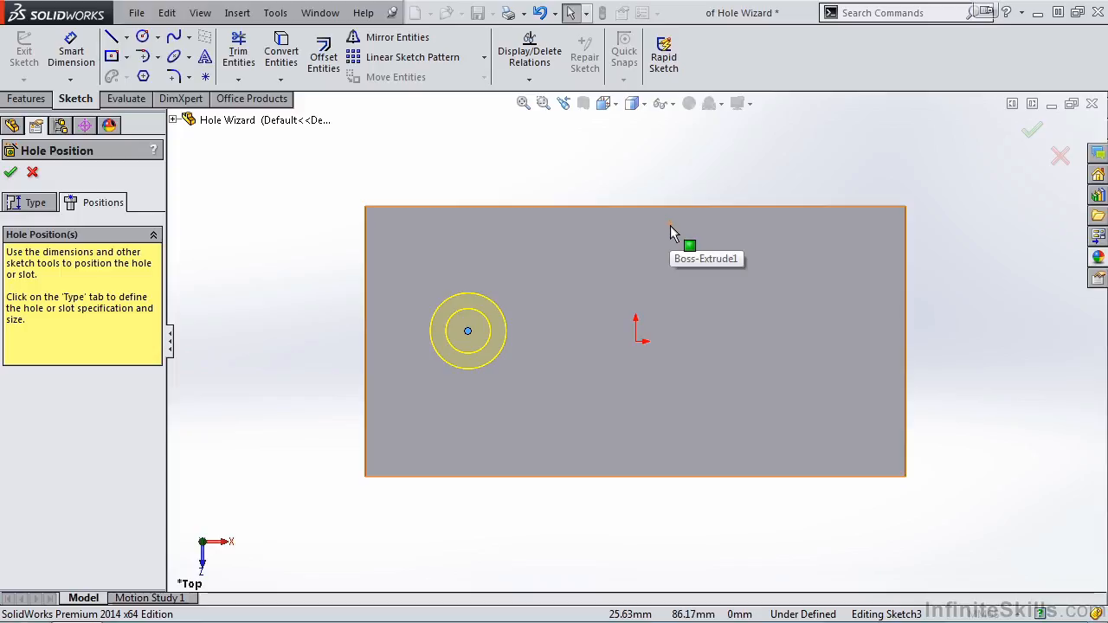
left_click(73, 57)
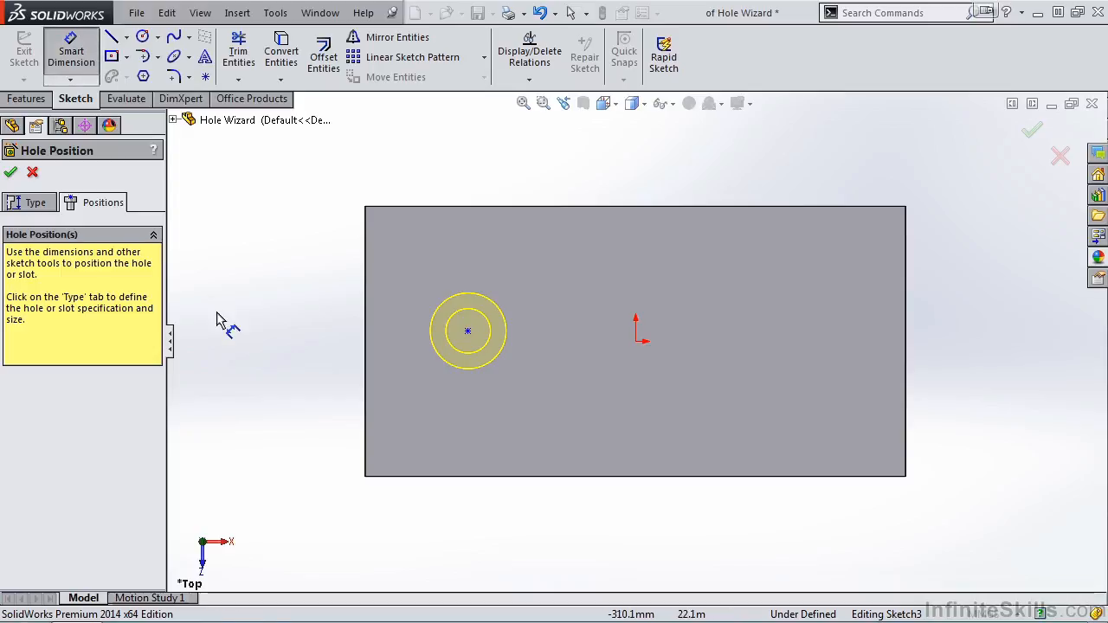
left_click(365, 370)
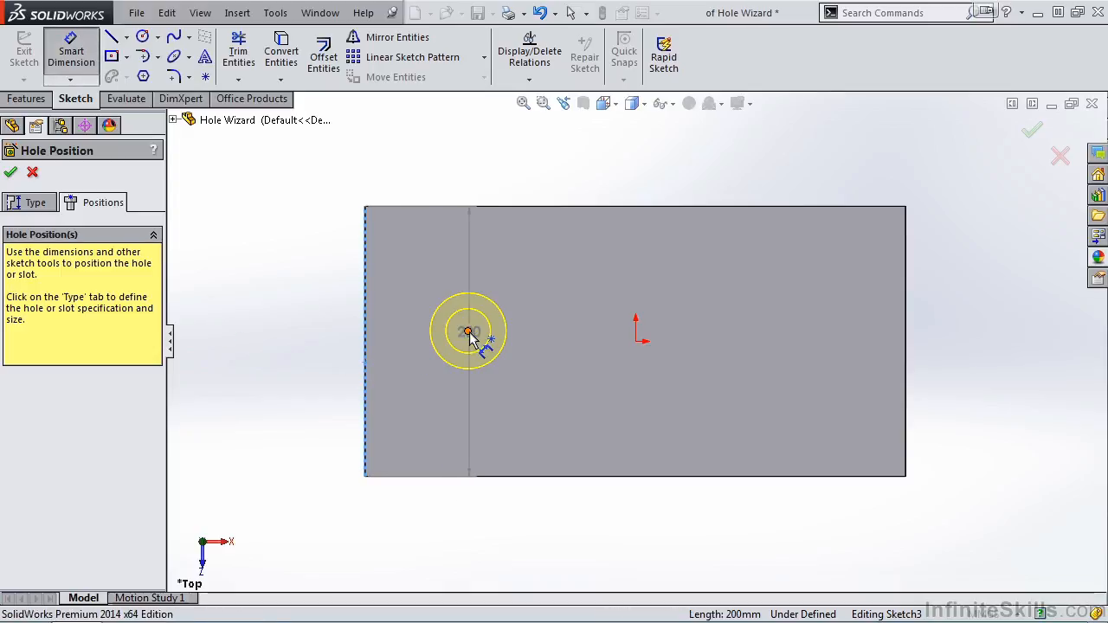
left_click(467, 331)
left_click(419, 532)
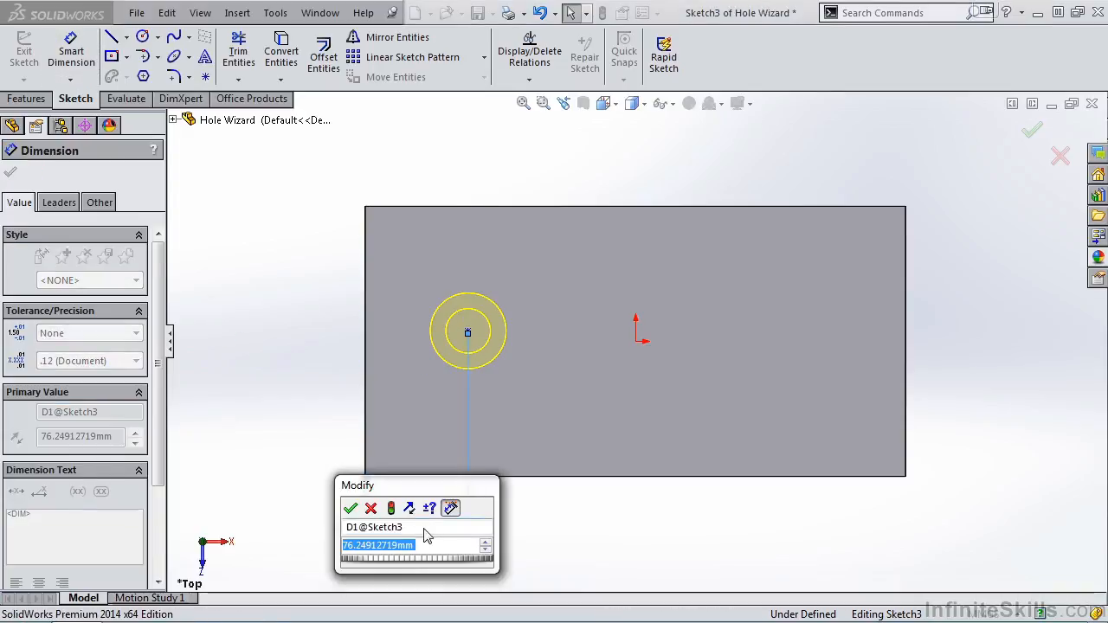
type("75")
key("Return")
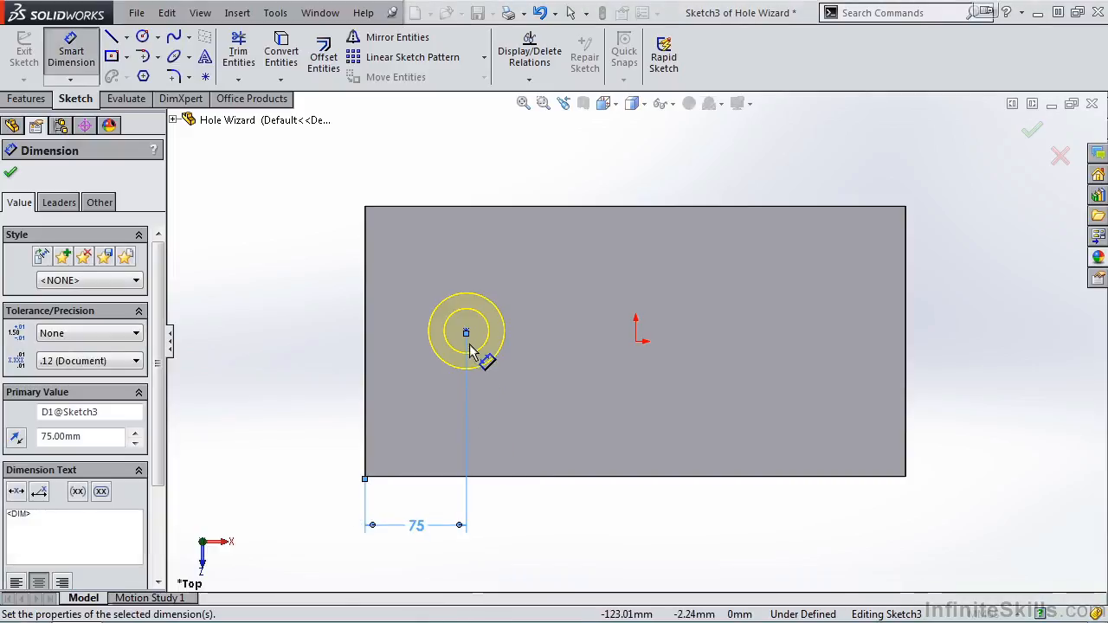
Dimension the hole centre 100 mm from the block's front long edge and finish the hole
left_click(466, 334)
left_click(426, 476)
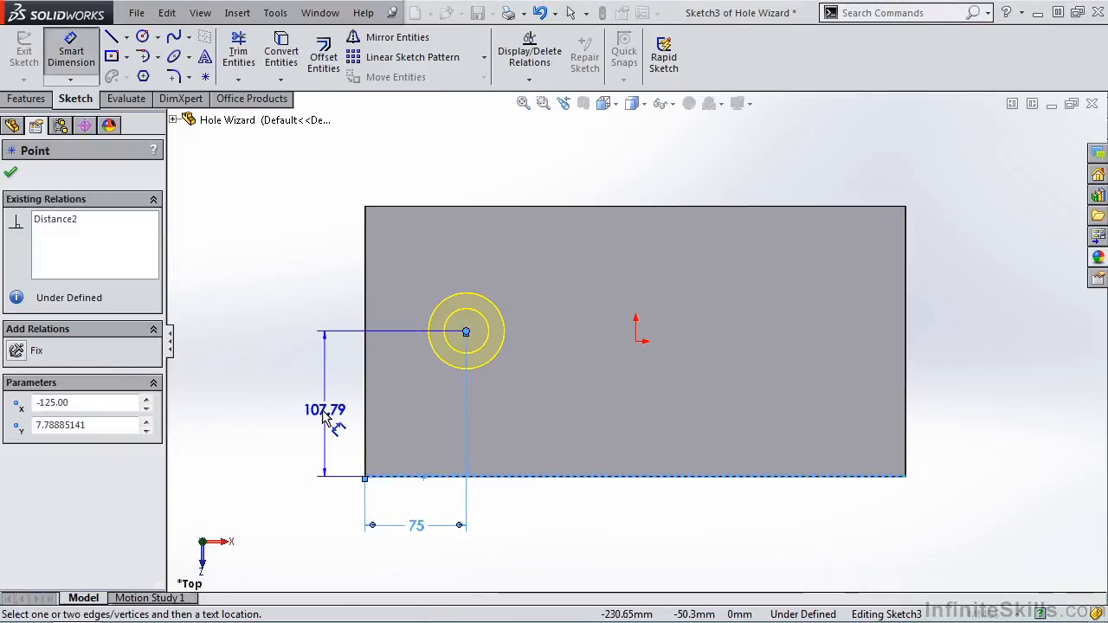
left_click(326, 416)
type("100")
left_click(254, 394)
left_click(11, 173)
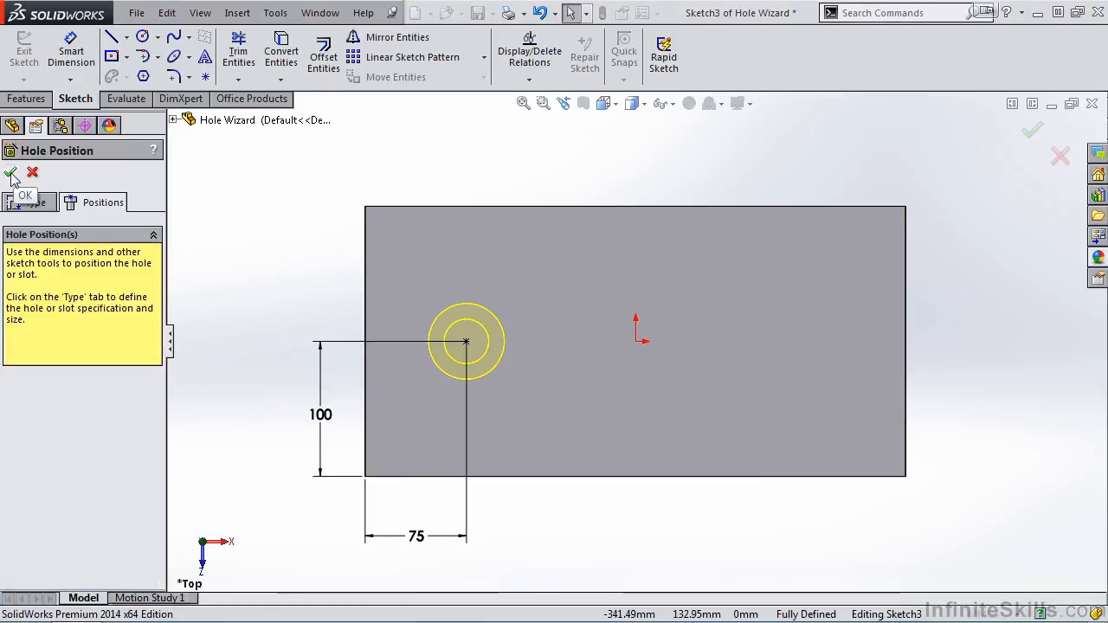
left_click(11, 174)
Inspect the finished counterbore from an angle and examine the position sketch listed under its hole feature
key("space")
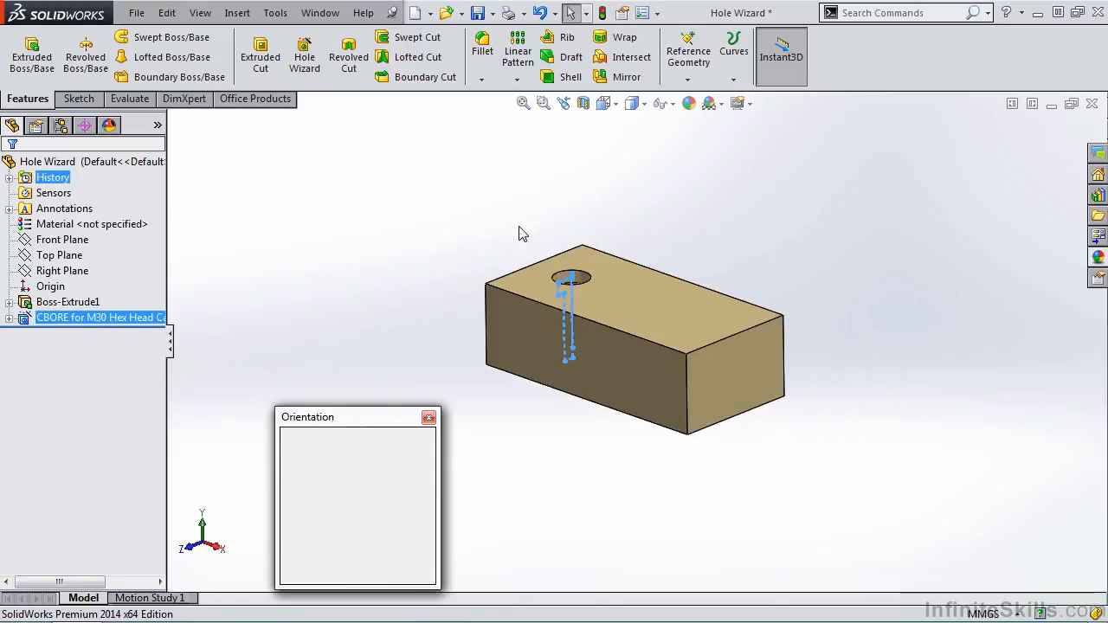
left_click(632, 293)
middle_click_drag(563, 271, 582, 423)
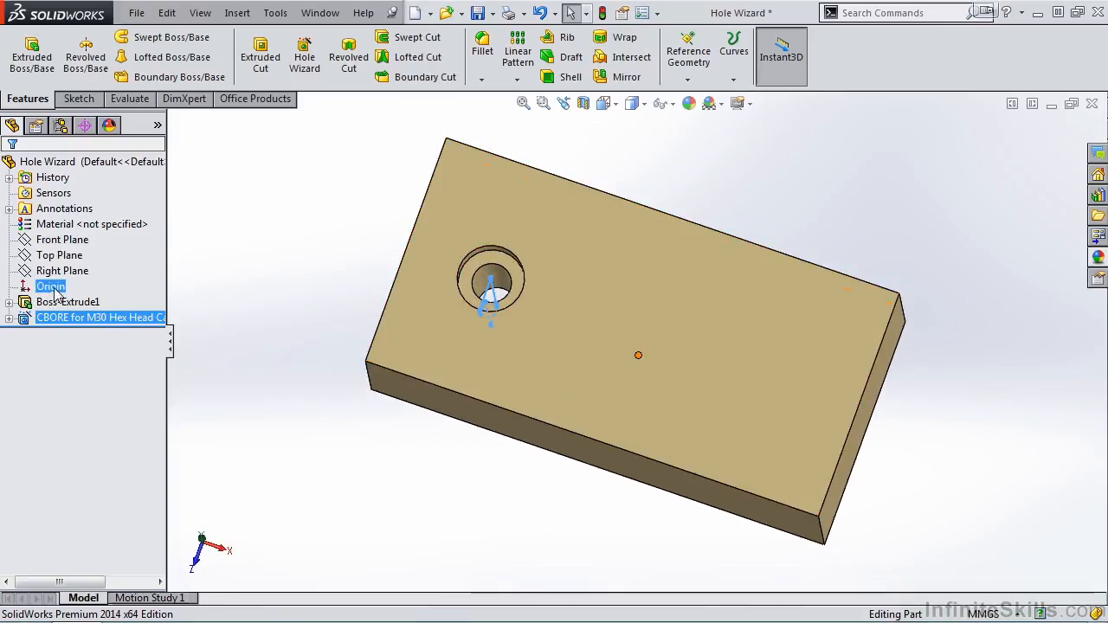
left_click(54, 322)
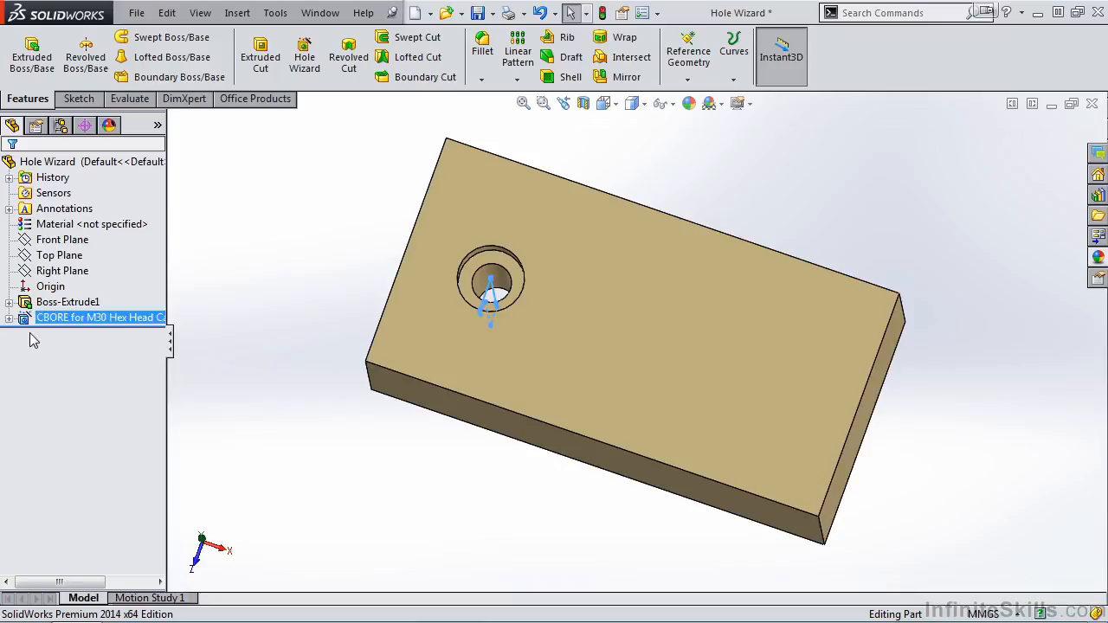
left_click(9, 320)
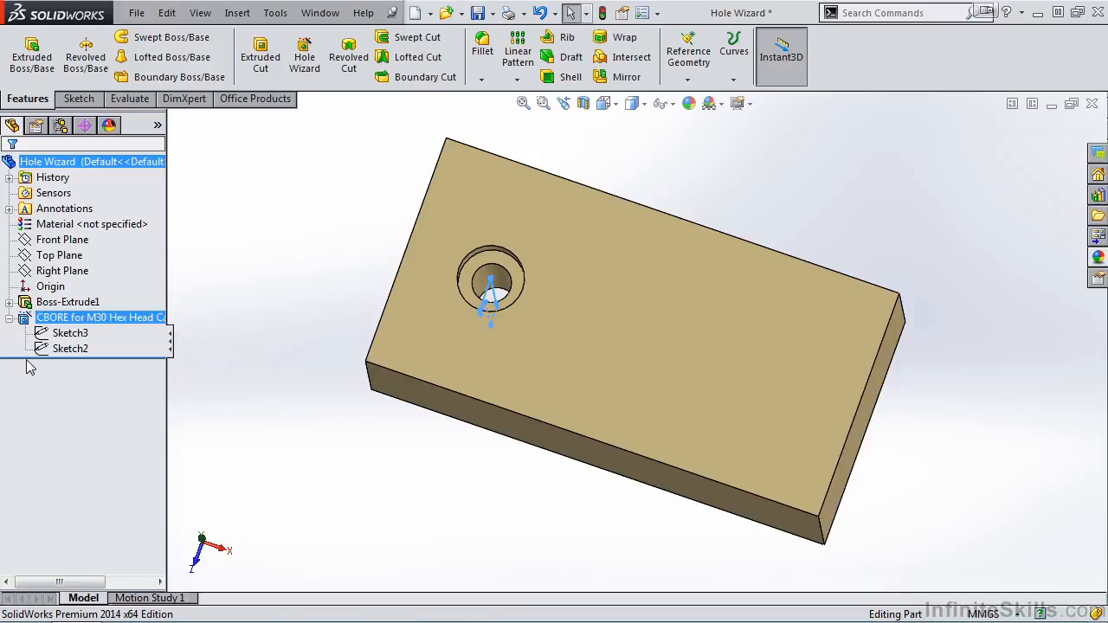
left_click(65, 336)
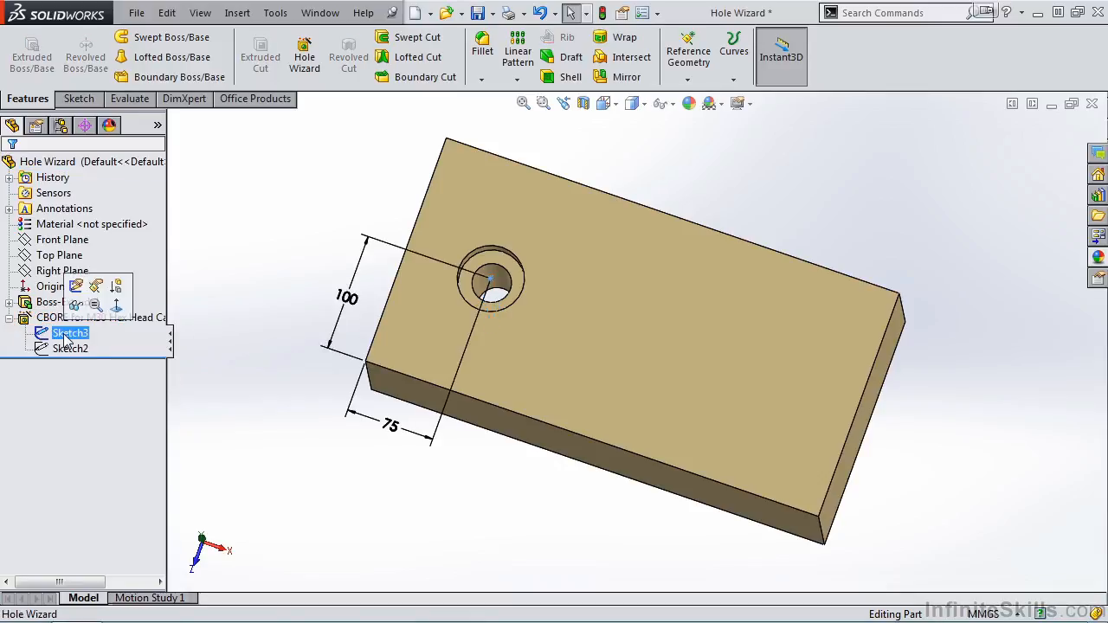
Examine the counterbore hole's position sketch and profile sketch from an angle, and review the hole's specification
mouse_move(487, 489)
middle_mouse_down()
mouse_move(465, 404)
mouse_move(481, 411)
middle_mouse_up()
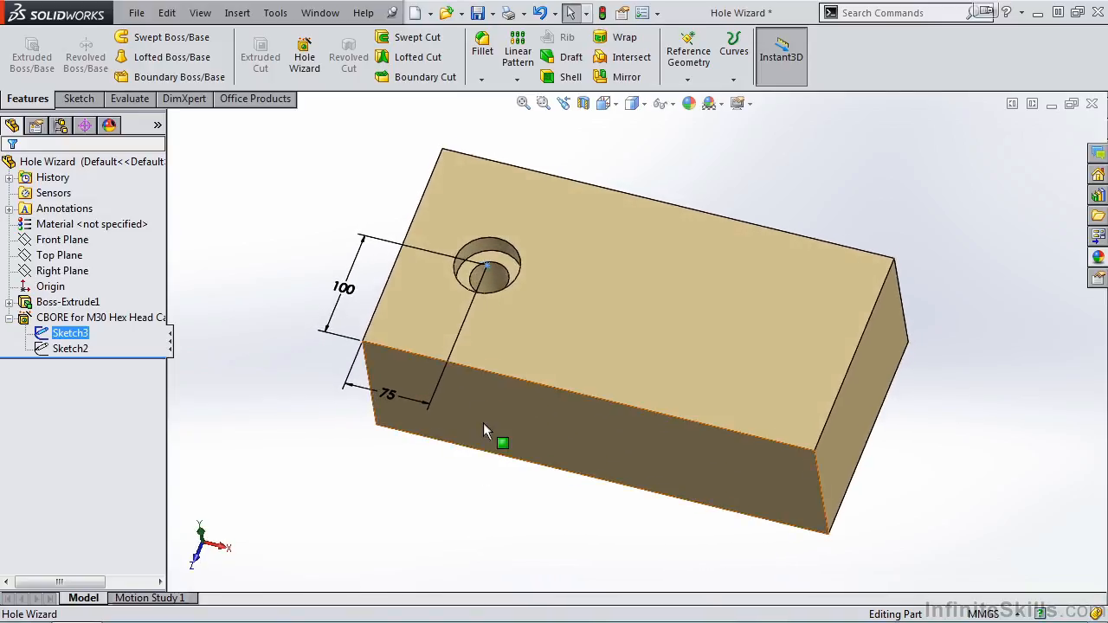
left_click(70, 348)
mouse_move(494, 506)
middle_mouse_down()
mouse_move(440, 482)
mouse_move(431, 470)
mouse_move(443, 450)
mouse_move(429, 443)
mouse_move(453, 475)
mouse_move(460, 468)
mouse_move(454, 475)
middle_mouse_up()
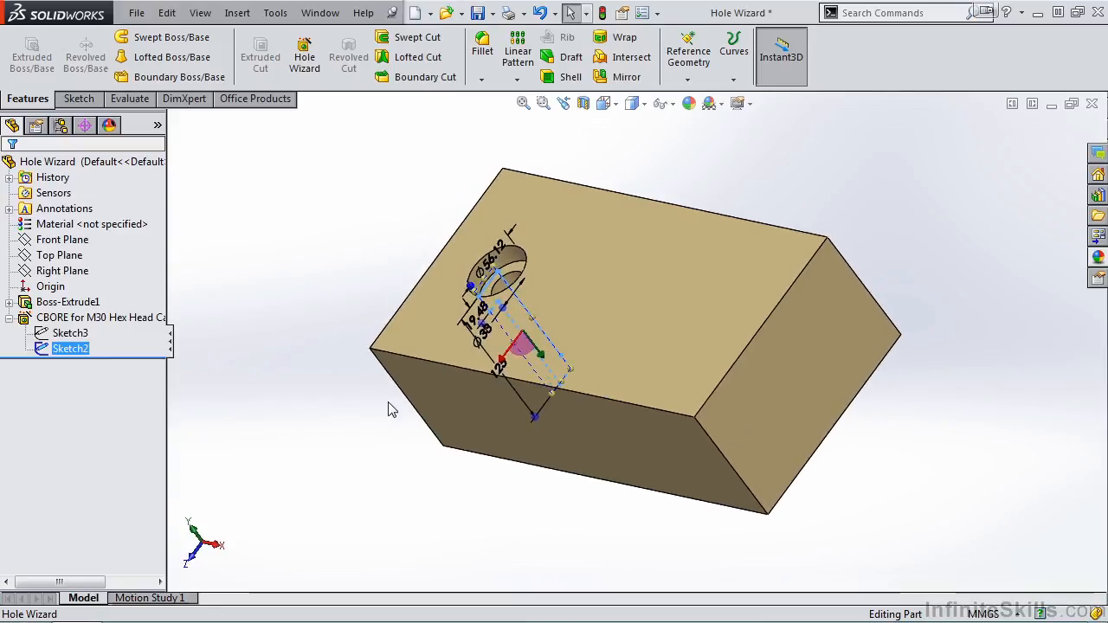
left_click(52, 318)
key("Escape")
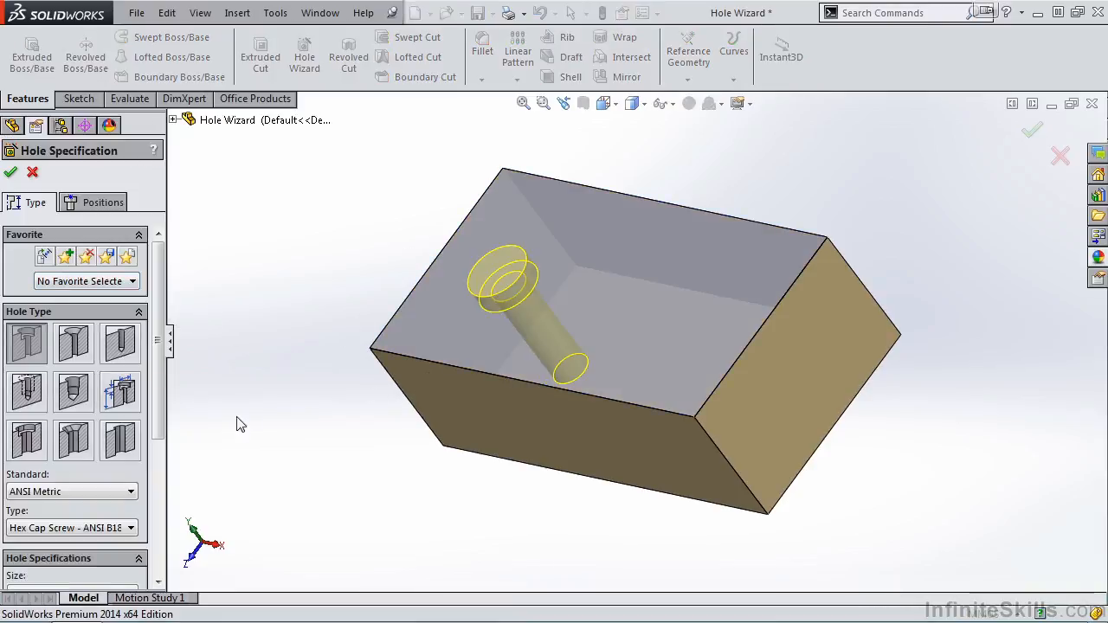
left_click(10, 171)
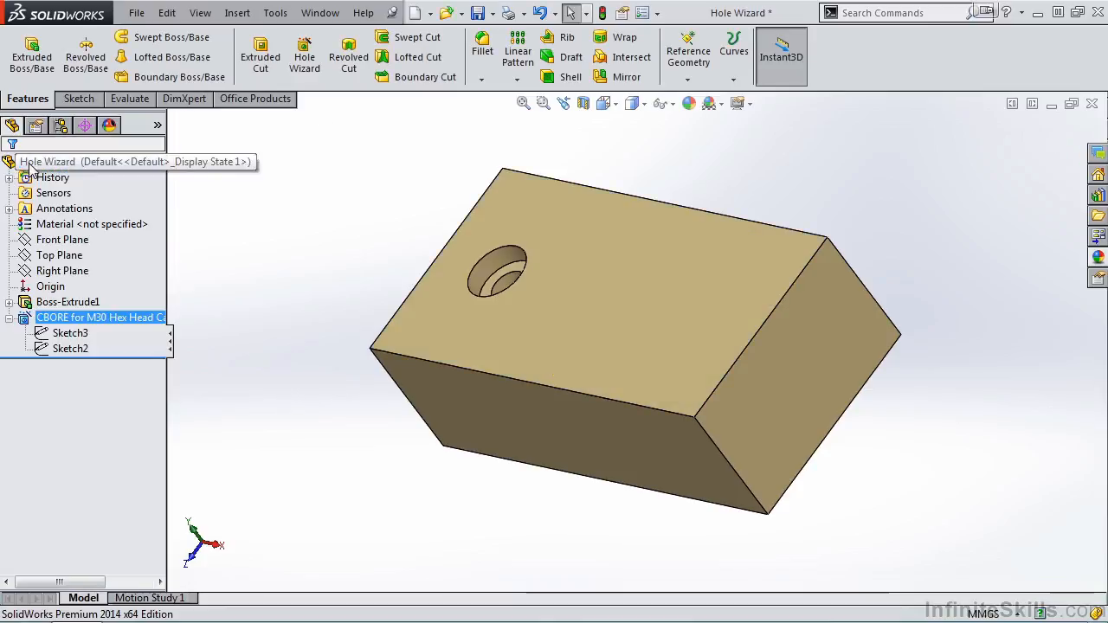
left_click(76, 336)
left_click(70, 348, "ctrl")
left_click(77, 351)
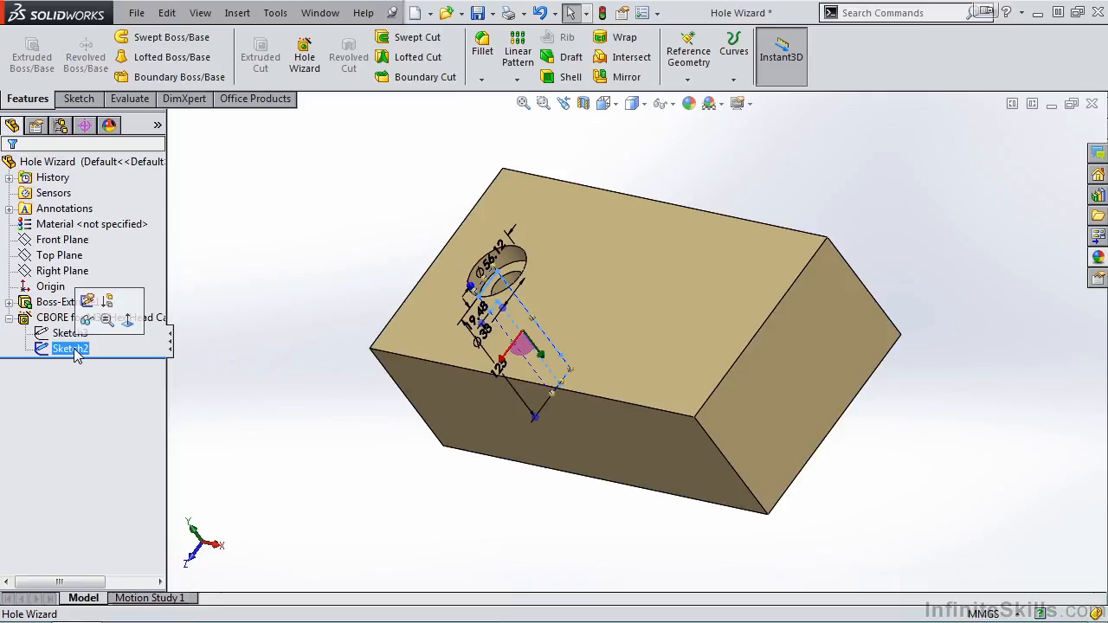
left_click(233, 424)
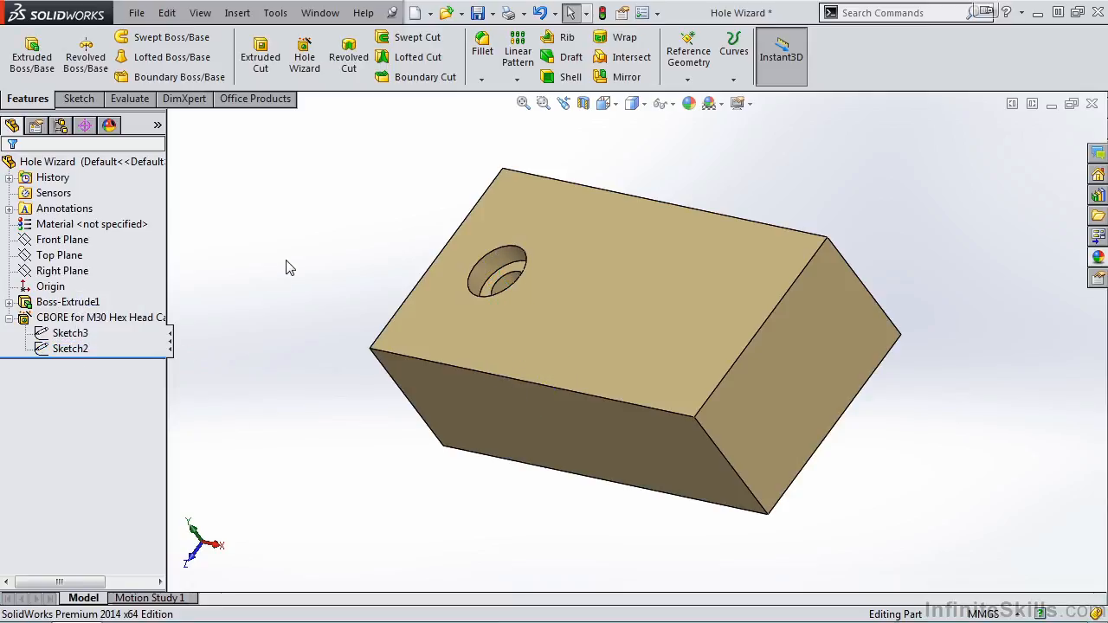
Start a new Hole Wizard hole as a Straight Tap in the ANSI Metric standard, with type Bottoming Tapped Hole
left_click(303, 70)
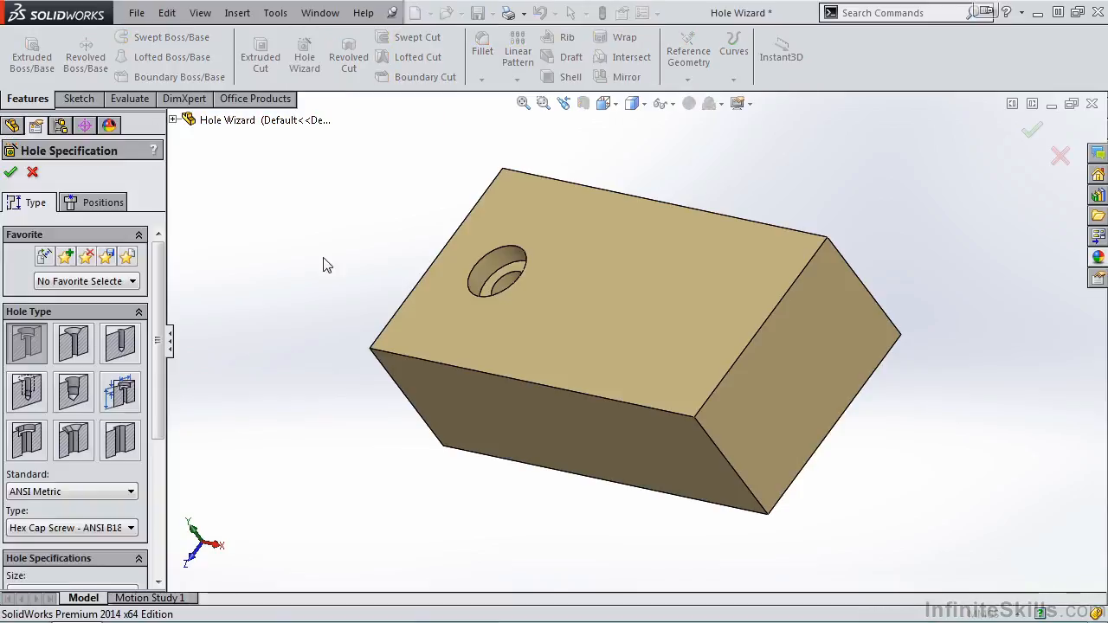
left_click(37, 395)
scroll(161, 459, "down", 3)
scroll(161, 459, "down", 1)
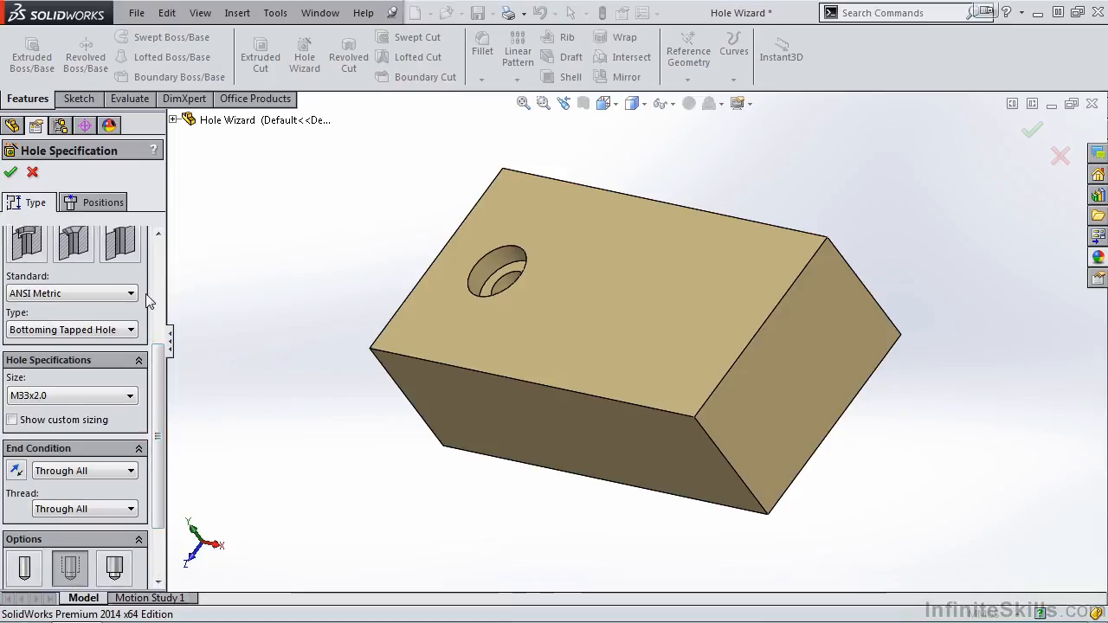
left_click(132, 329)
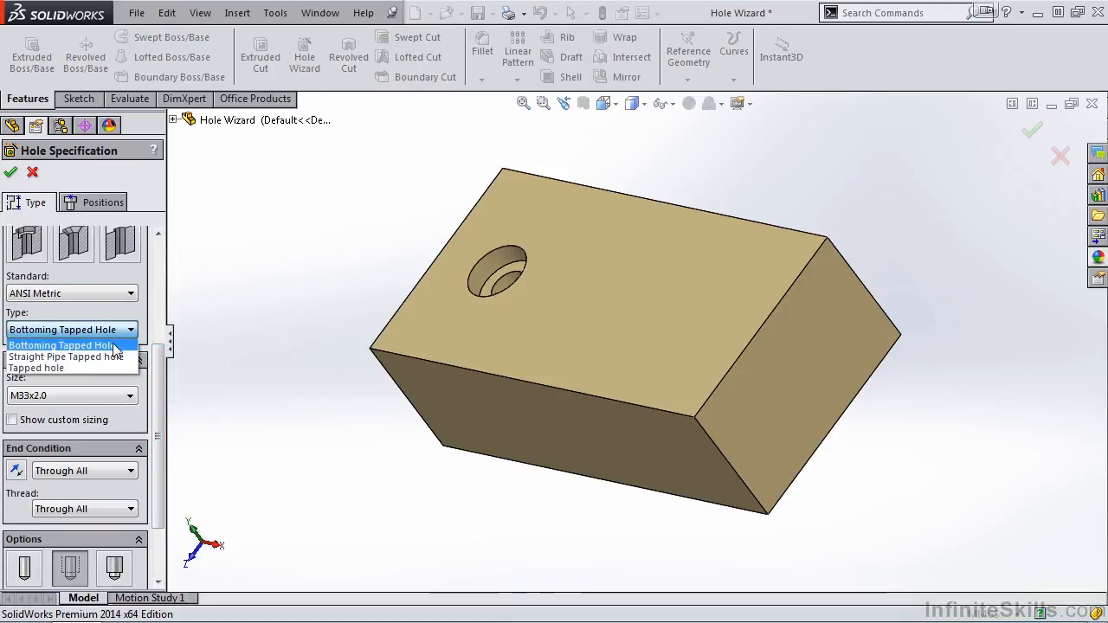
left_click(116, 346)
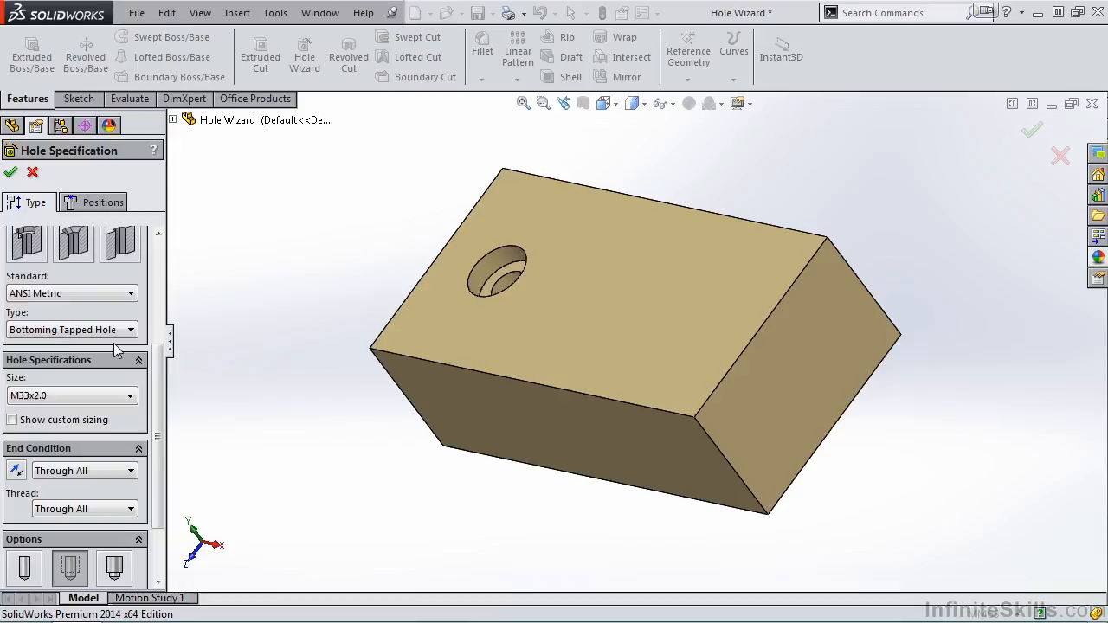
Set the tapped hole's size to M36x3.0 and use the Cosmetic thread option
left_click(130, 397)
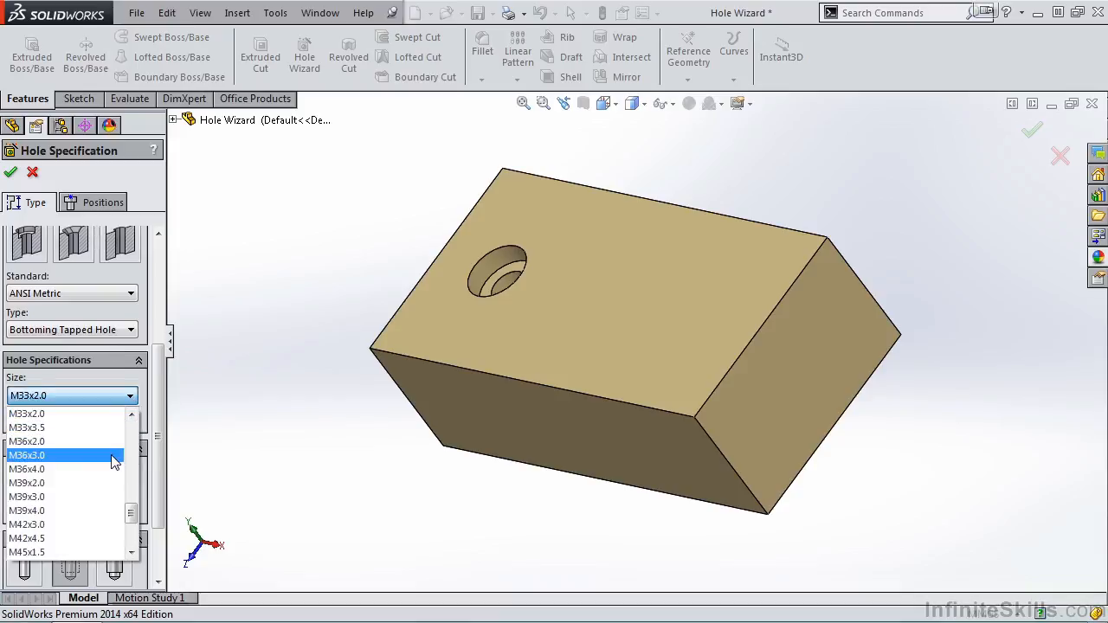
left_click(115, 456)
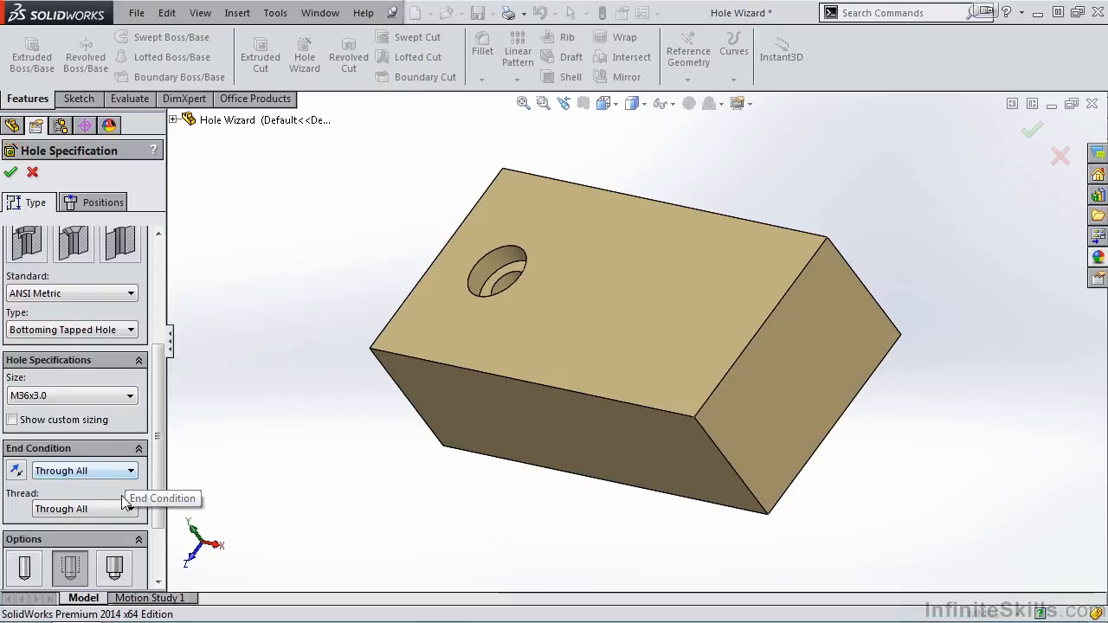
left_click_drag(158, 434, 161, 513)
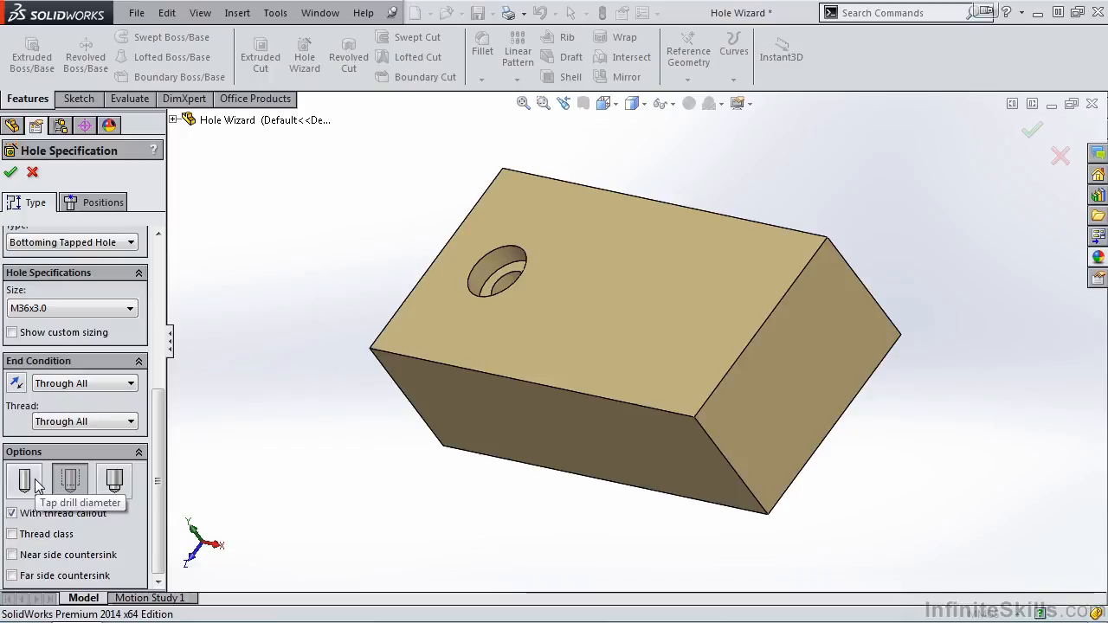
left_click(84, 485)
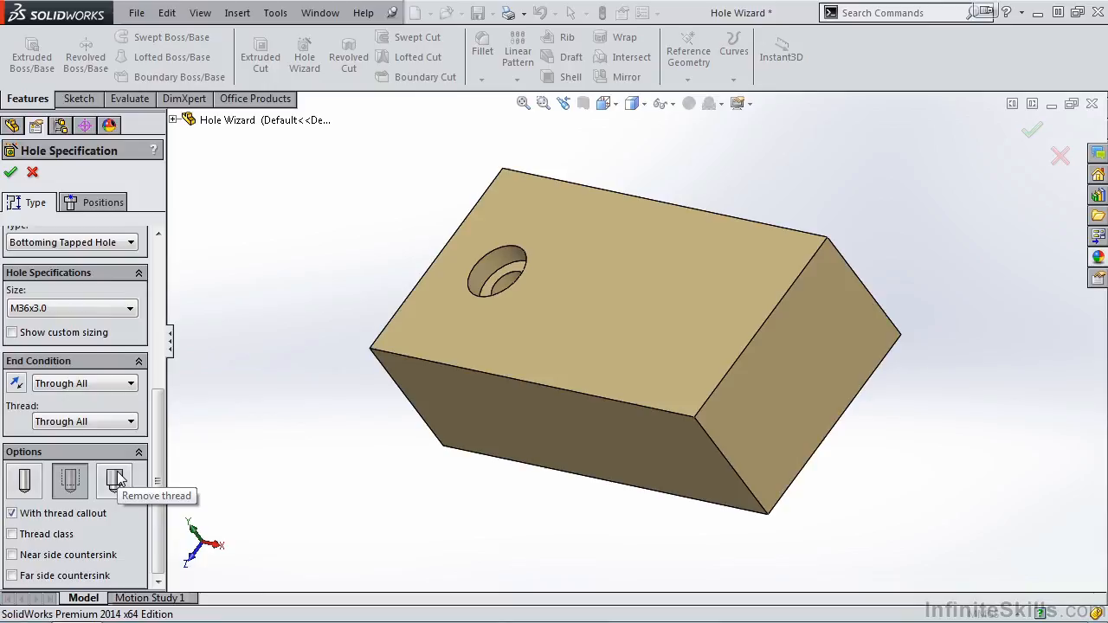
left_click_drag(162, 429, 170, 263)
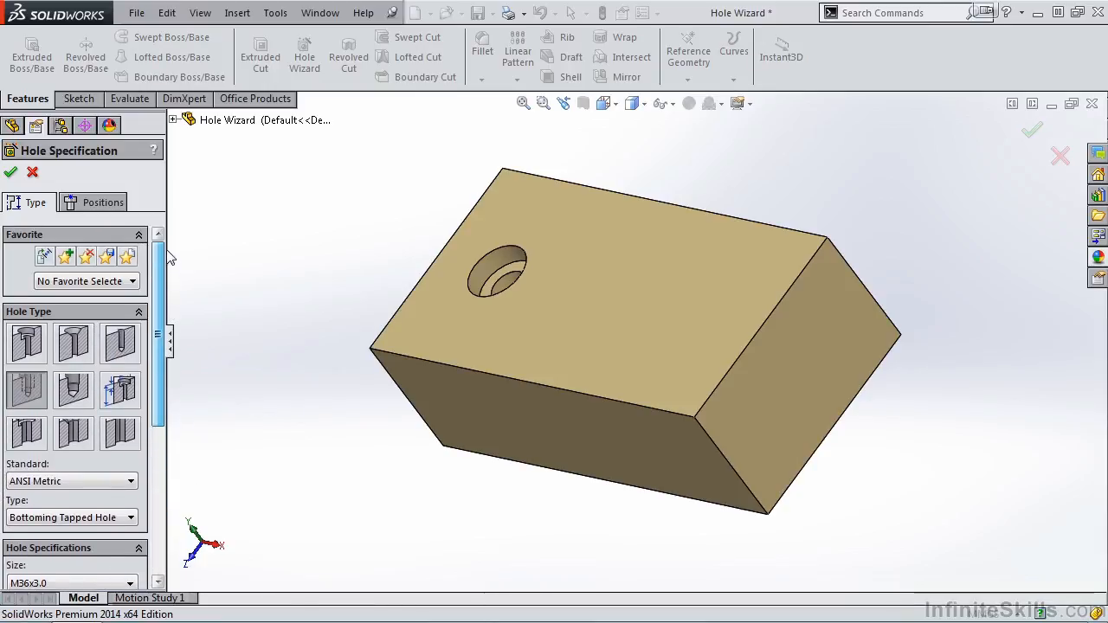
Place the tapped hole freehand on the block's top face, between the face centre and its right end, and finish the hole
left_click(97, 202)
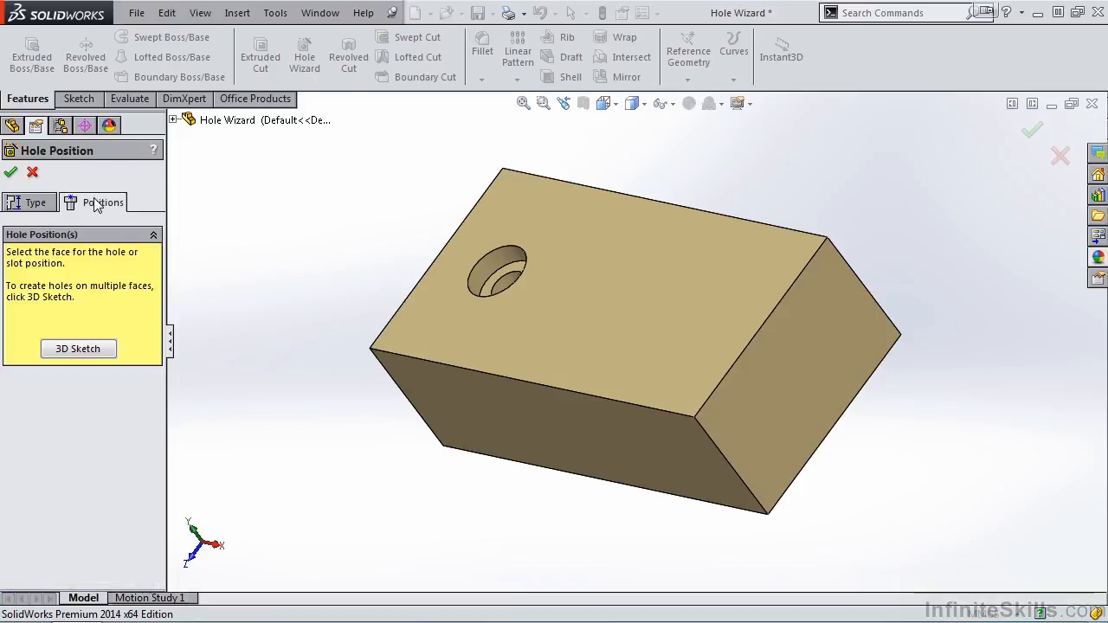
left_click(622, 299)
left_click(664, 307)
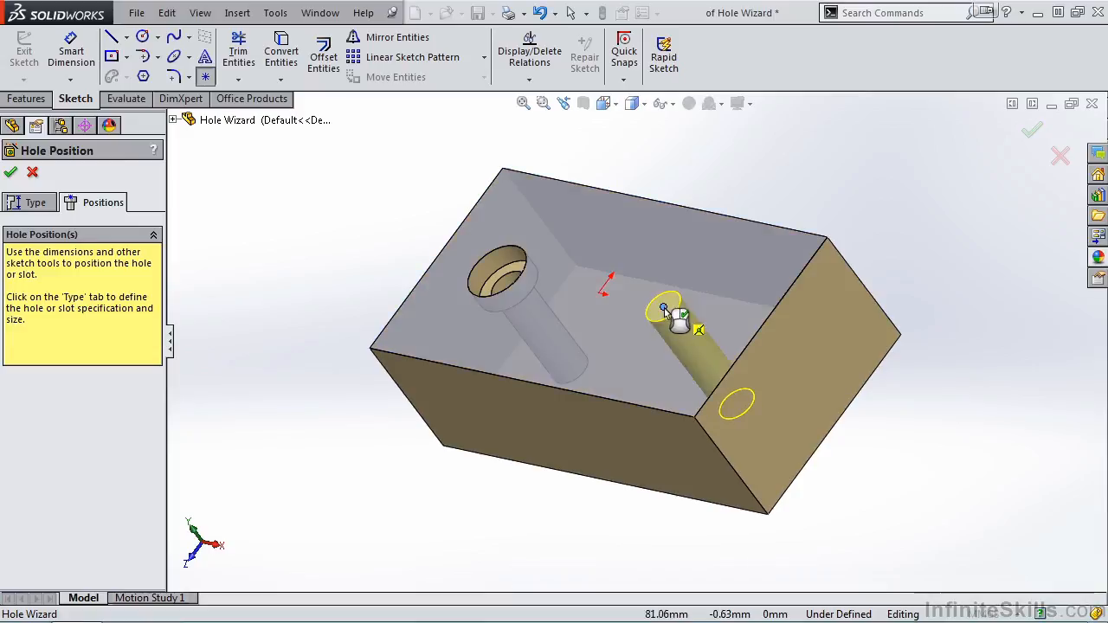
left_click(10, 172)
Turn on shaded cosmetic threads in the document's detailing properties and inspect the threads inside the tapped hole
middle_click_drag(512, 403, 563, 389)
scroll(693, 341, "down", 3)
scroll(693, 303, "down", 4)
middle_click_drag(703, 266, 683, 330)
scroll(684, 324, "down", 3)
key("Escape")
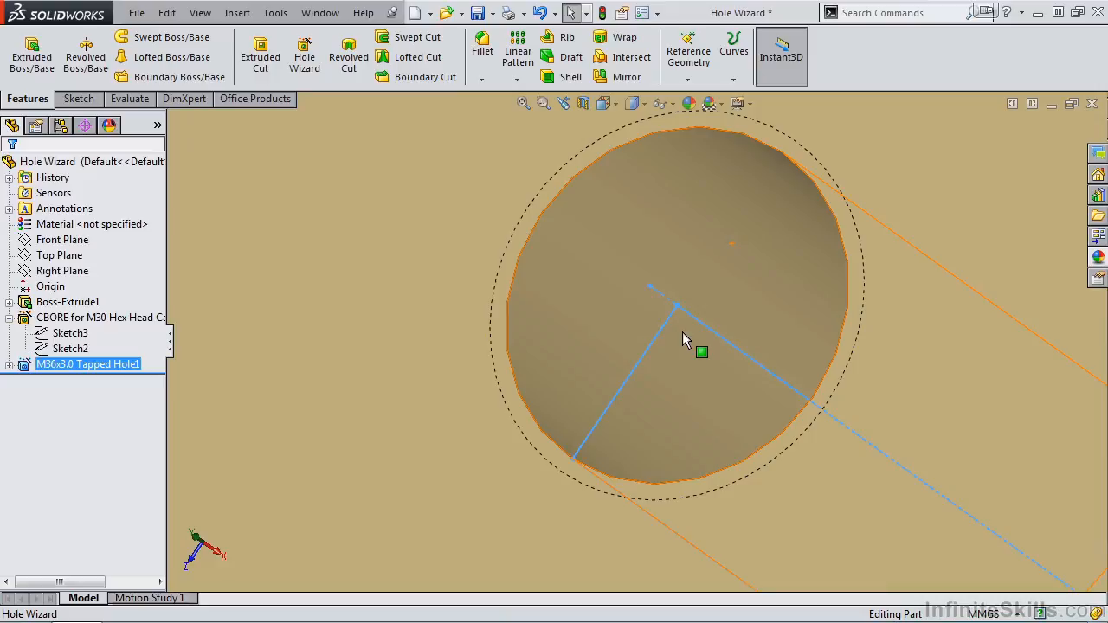
left_click(643, 14)
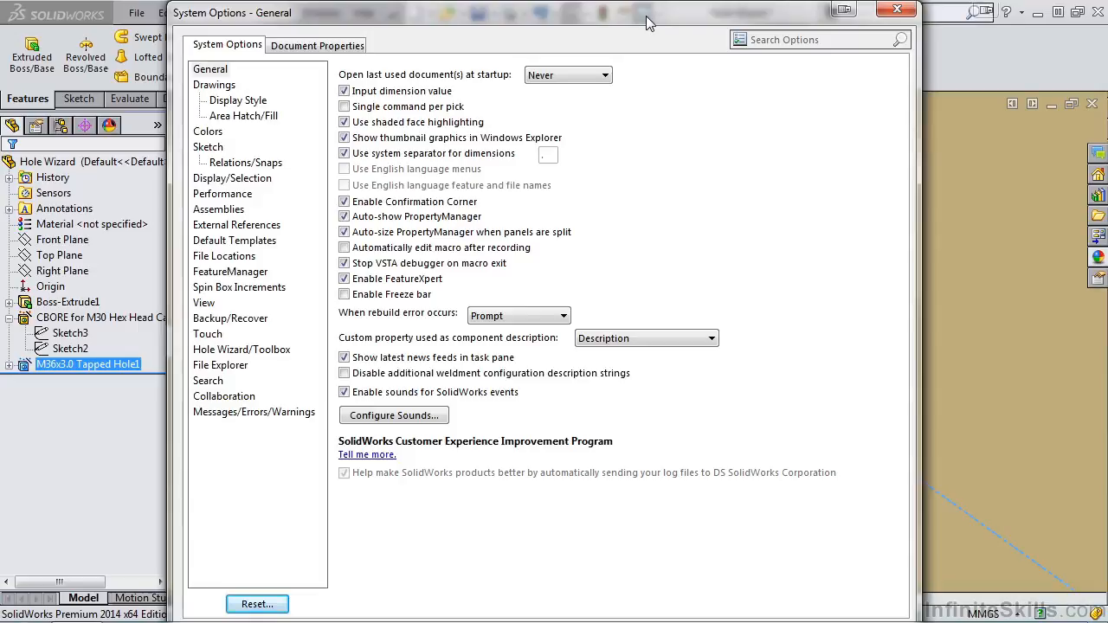
left_click(319, 47)
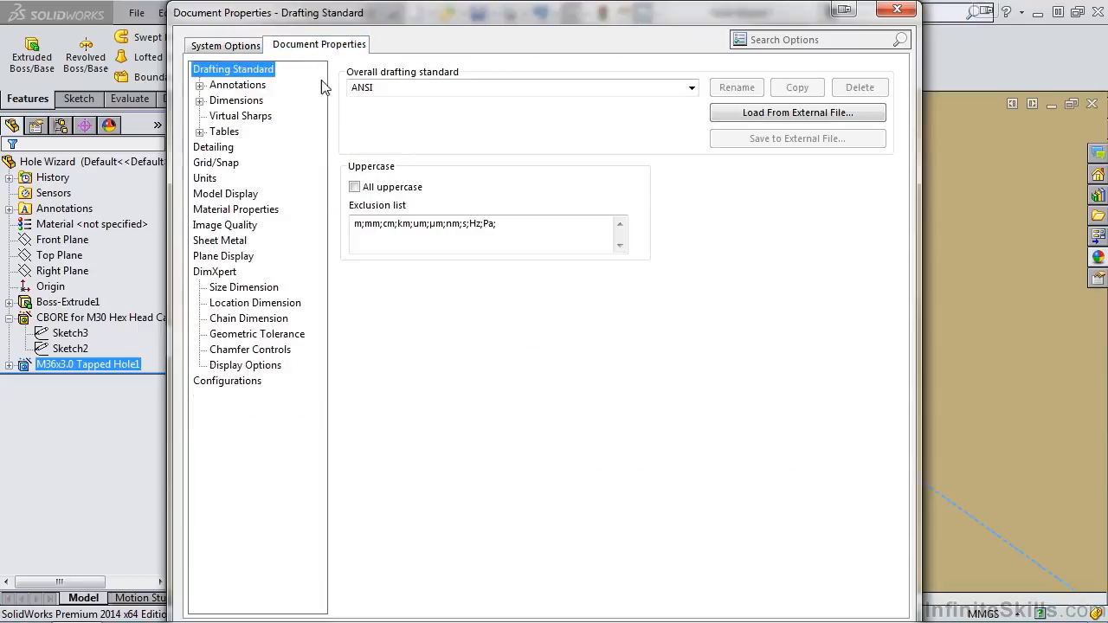
left_click(218, 151)
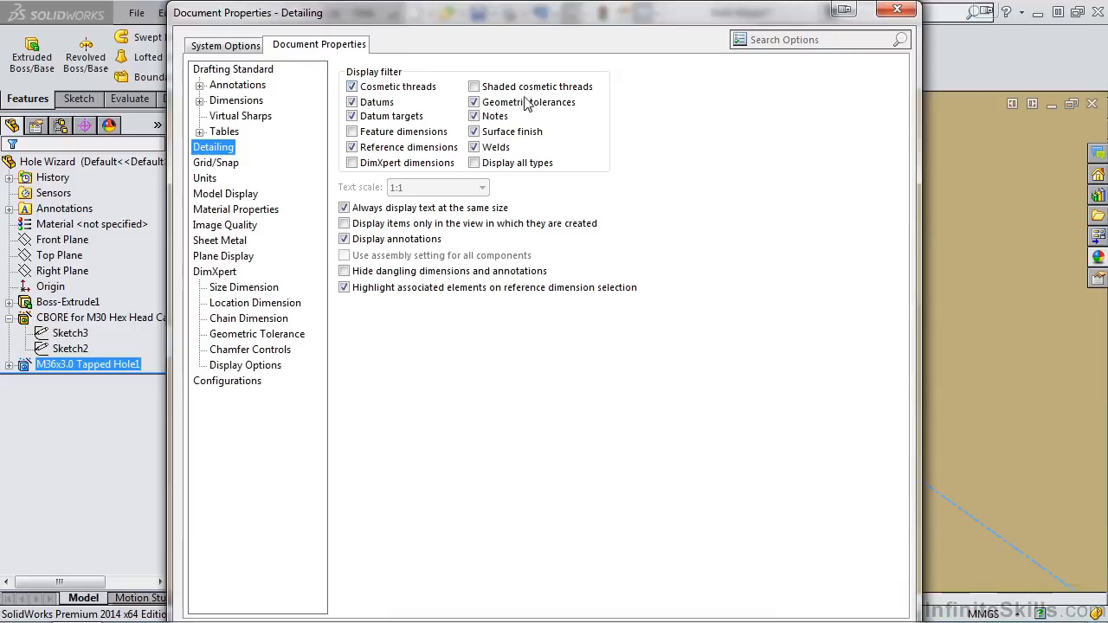
left_click(476, 90)
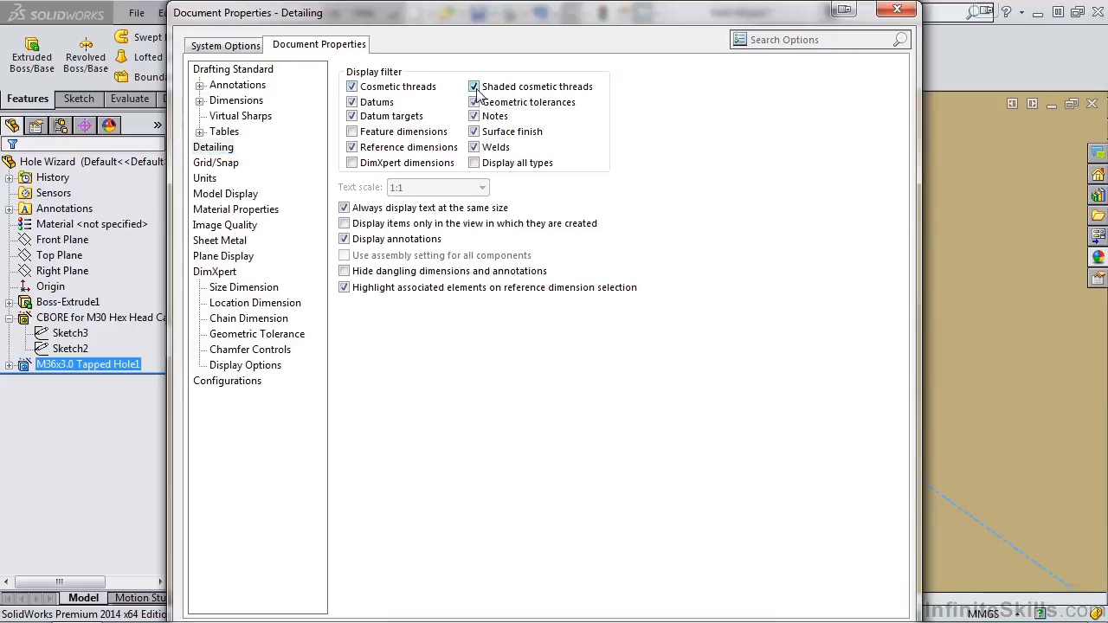
key("Return")
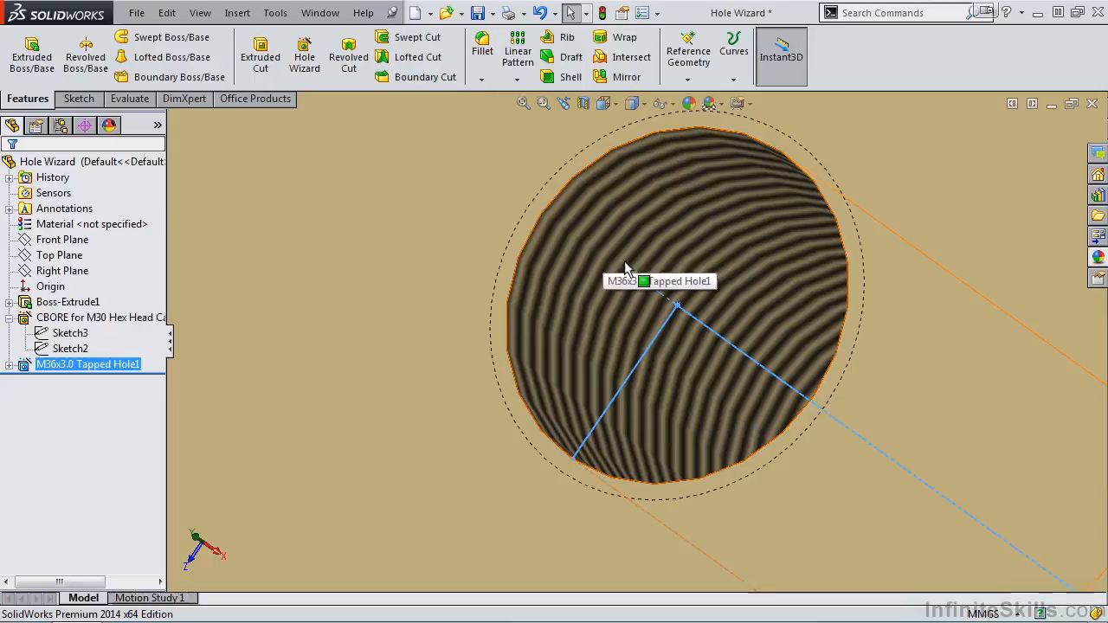
mouse_move(625, 296)
middle_mouse_down()
mouse_move(649, 350)
mouse_move(622, 292)
mouse_move(607, 292)
mouse_move(649, 379)
mouse_move(695, 371)
mouse_move(683, 342)
mouse_move(649, 324)
mouse_move(661, 330)
middle_mouse_up()
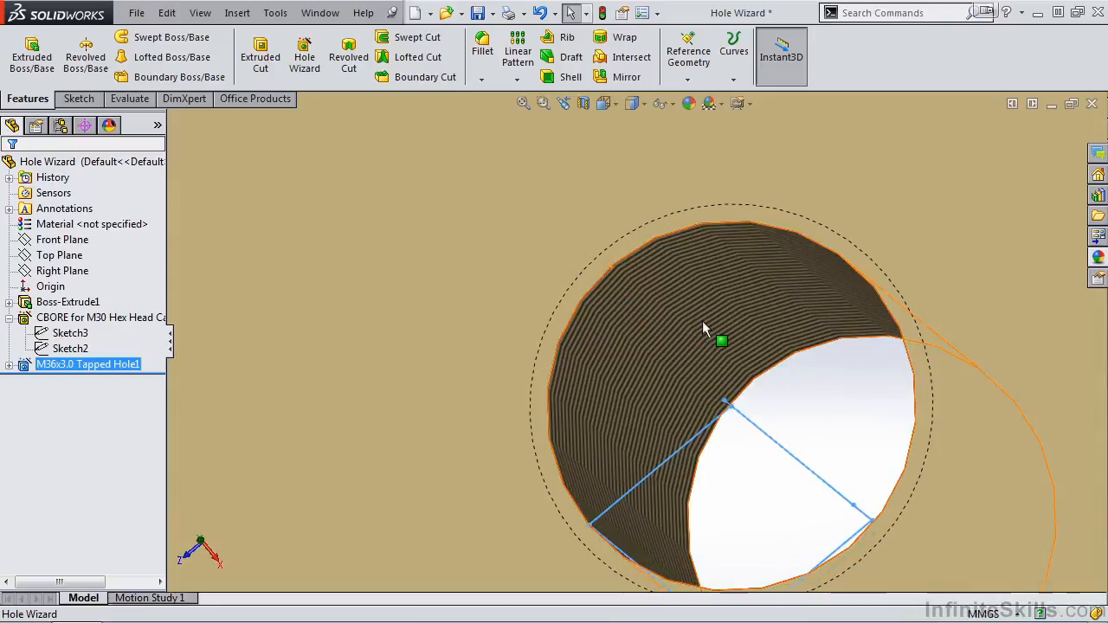